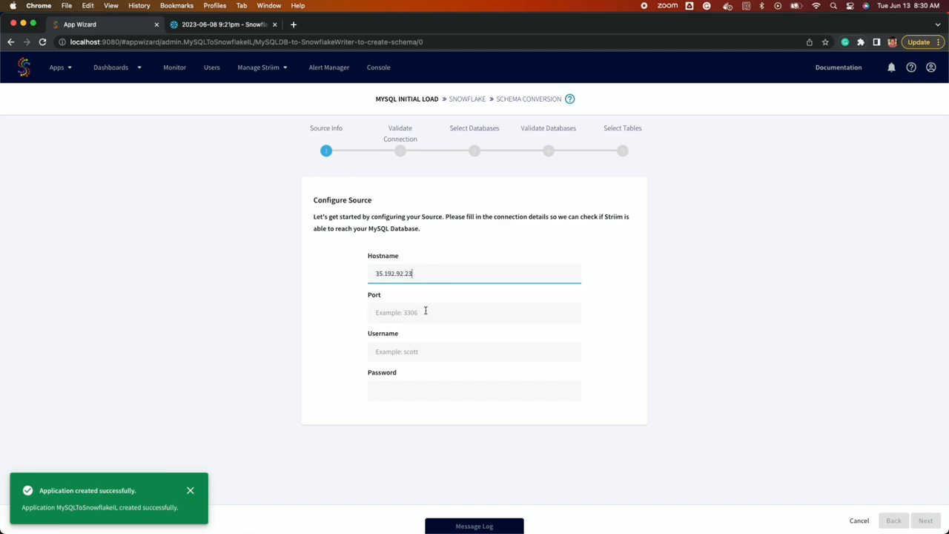
Step: Connect the MySQL source on port 3306 with the root username and password and validate it
{"action": "type", "text": "3306"}
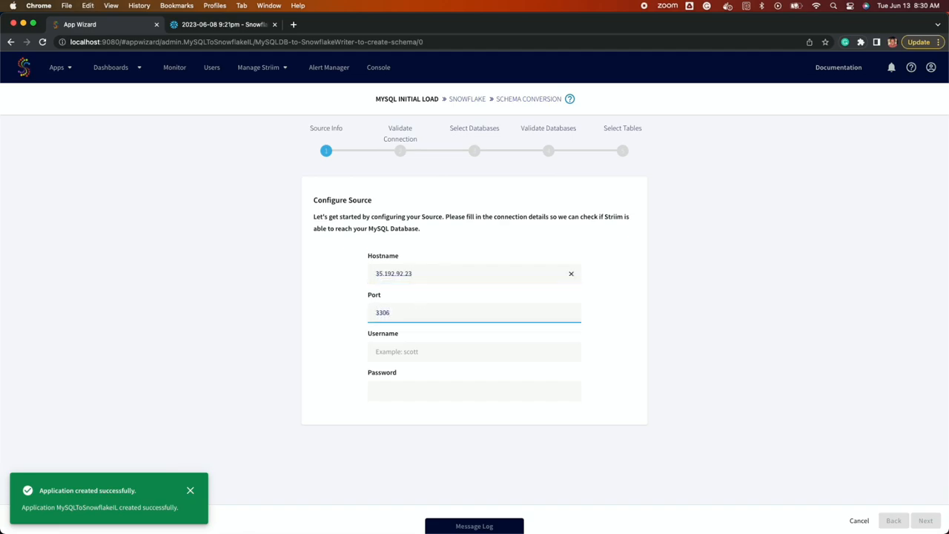
{"action": "left_click", "coordinate": [474, 351]}
{"action": "type", "text": "root"}
{"action": "left_click", "coordinate": [474, 391]}
{"action": "type", "text": "****"}
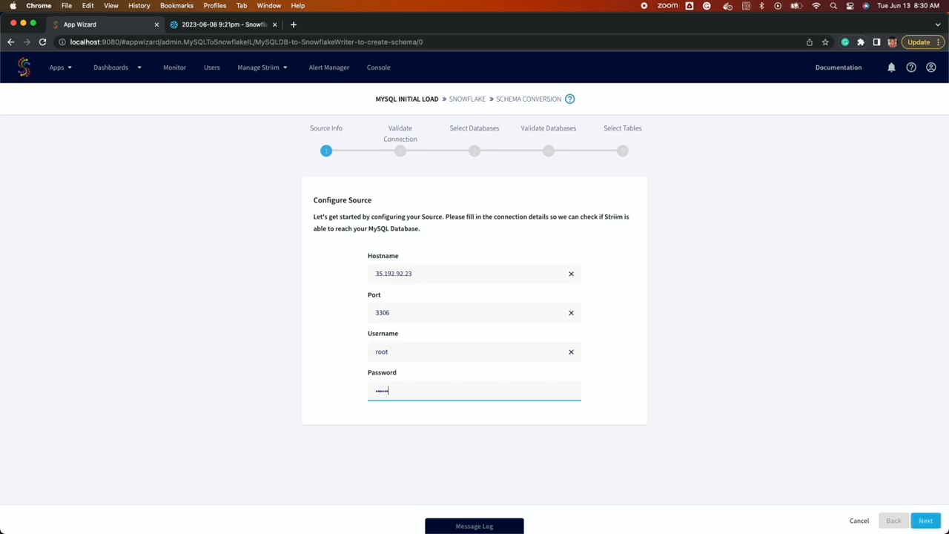
{"action": "left_click", "coordinate": [925, 520]}
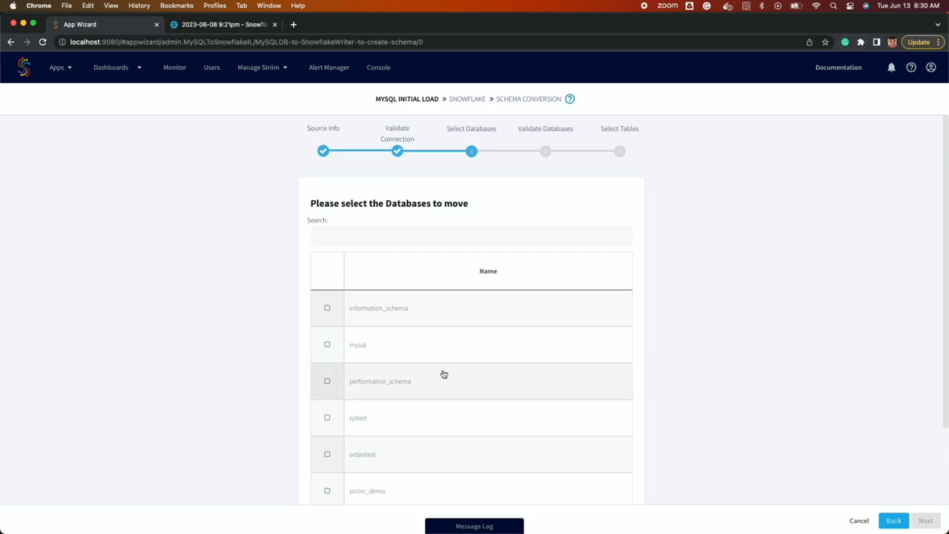
Step: Choose the striim_demo database and select striim_test_table for loading
{"action": "scroll", "coordinate": [452, 334], "scroll_direction": "down", "scroll_amount": 3}
{"action": "left_click", "coordinate": [471, 389]}
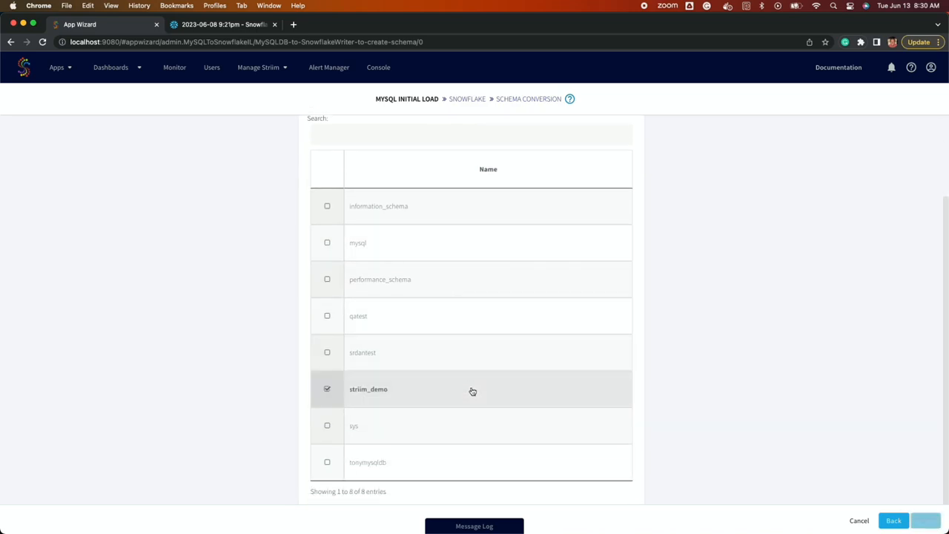
{"action": "left_click", "coordinate": [926, 522]}
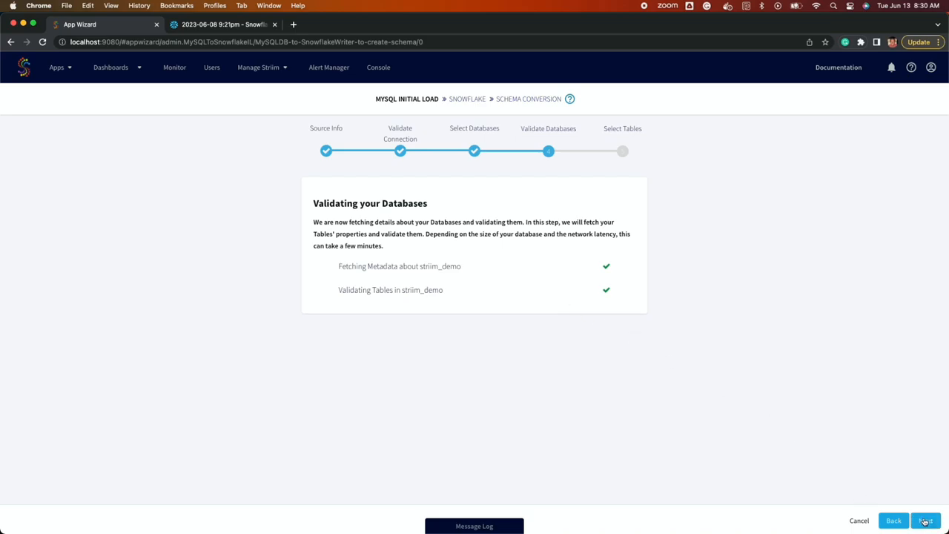
{"action": "left_click", "coordinate": [926, 520]}
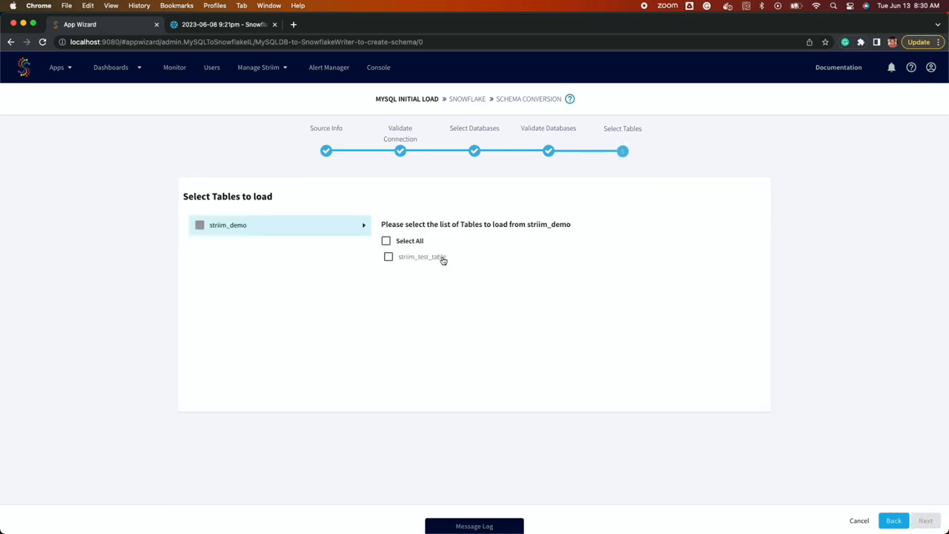
{"action": "left_click", "coordinate": [442, 258]}
{"action": "left_click", "coordinate": [925, 520]}
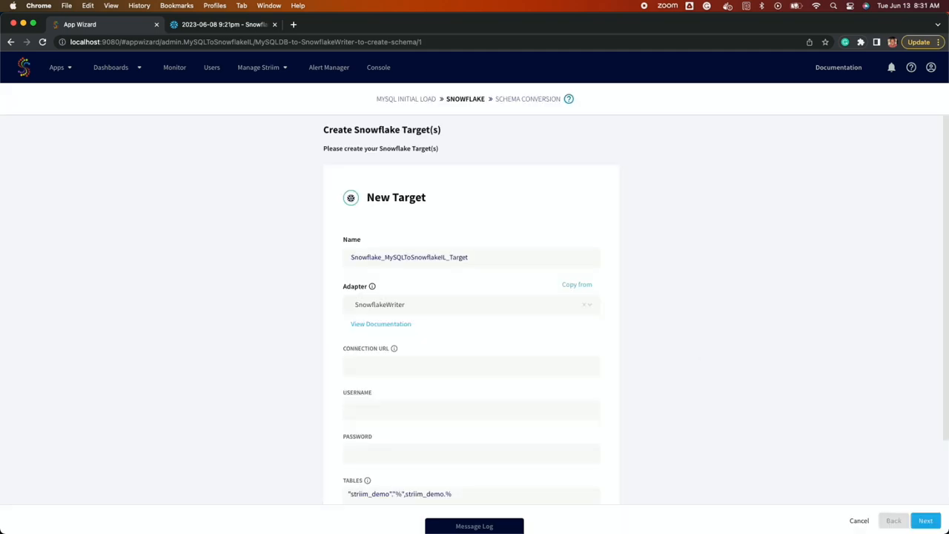
Step: Paste the Snowflake JDBC connection URL and check its schema and warehouse parameters
{"action": "left_click", "coordinate": [388, 369]}
{"action": "key", "text": "super+v"}
{"action": "double_click", "coordinate": [505, 367]}
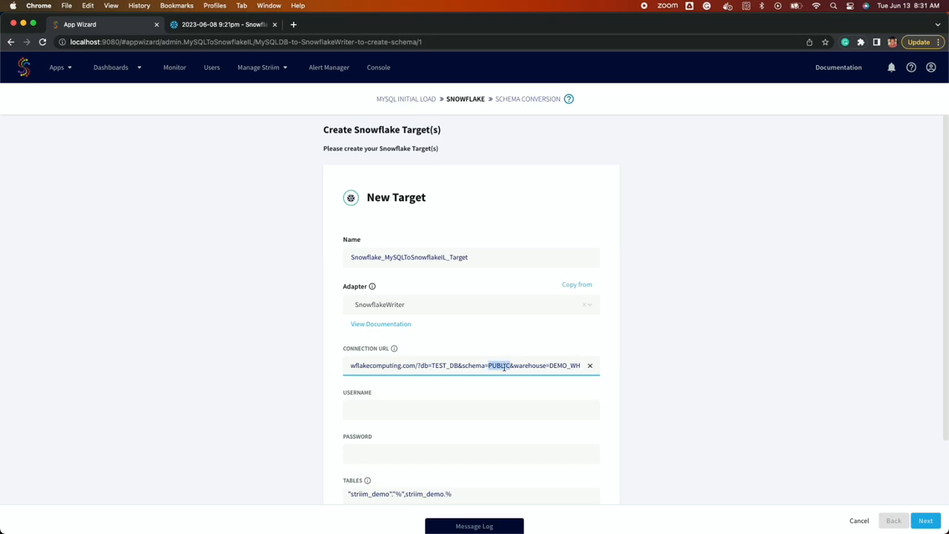
{"action": "double_click", "coordinate": [522, 366]}
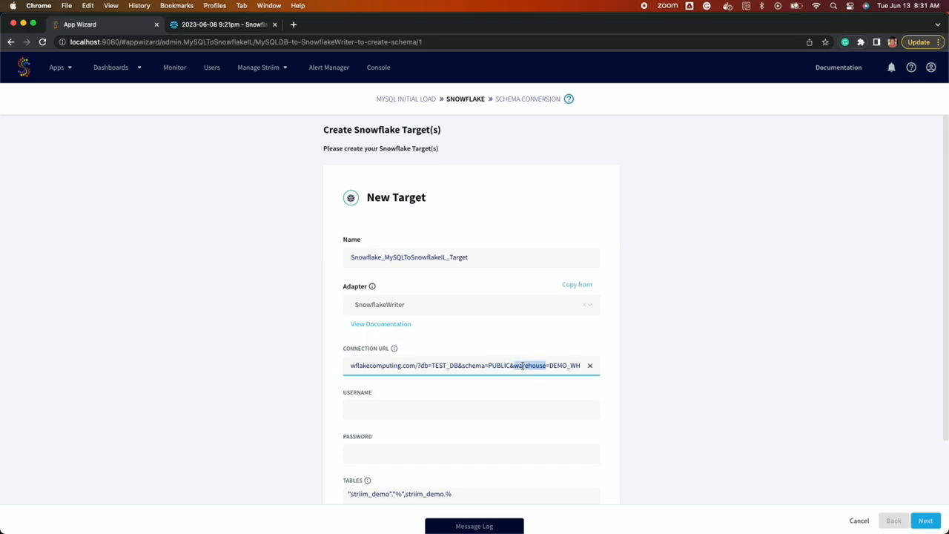
{"action": "left_click", "coordinate": [392, 365]}
{"action": "left_click_drag", "start_coordinate": [453, 366], "coordinate": [366, 363]}
{"action": "left_click", "coordinate": [366, 365]}
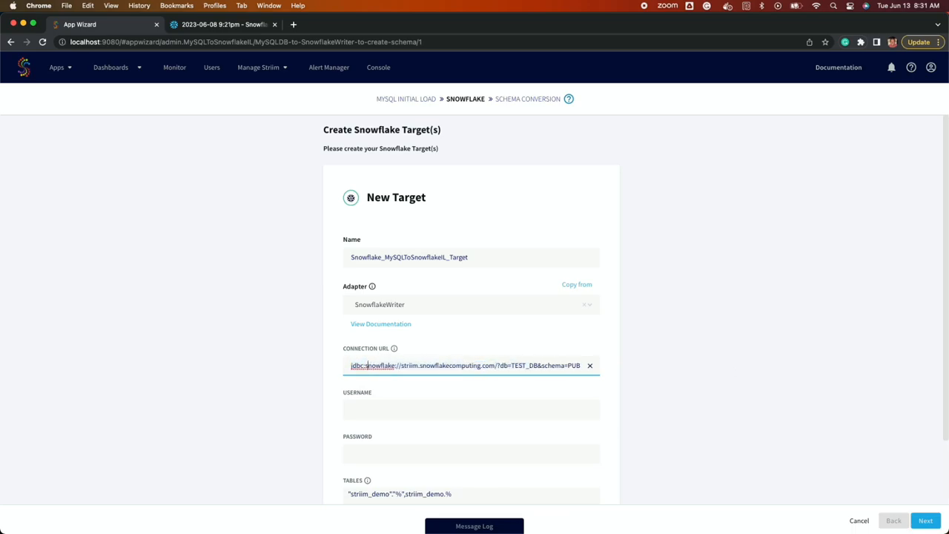
Step: Enter the Snowflake username and account password
{"action": "key", "text": "super+Tab"}
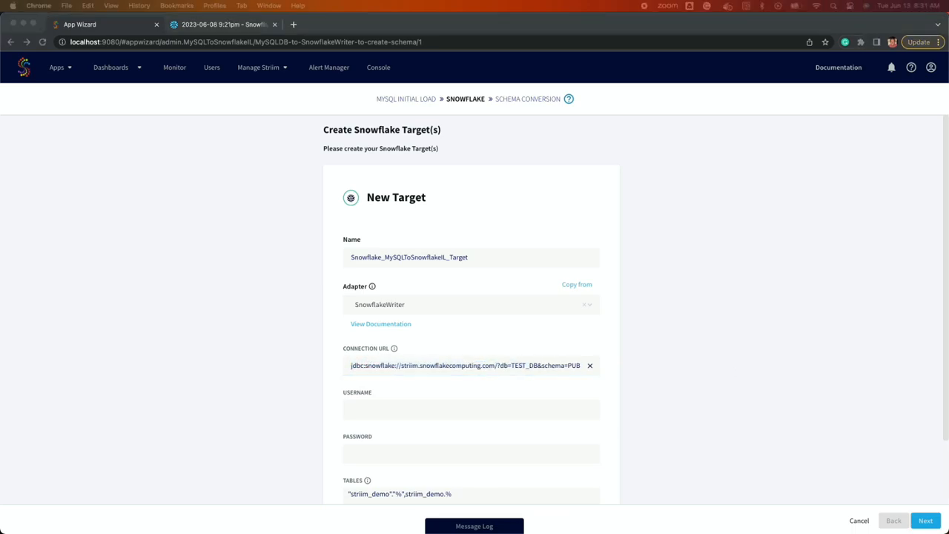
{"action": "left_click", "coordinate": [455, 409]}
{"action": "type", "text": "E"}
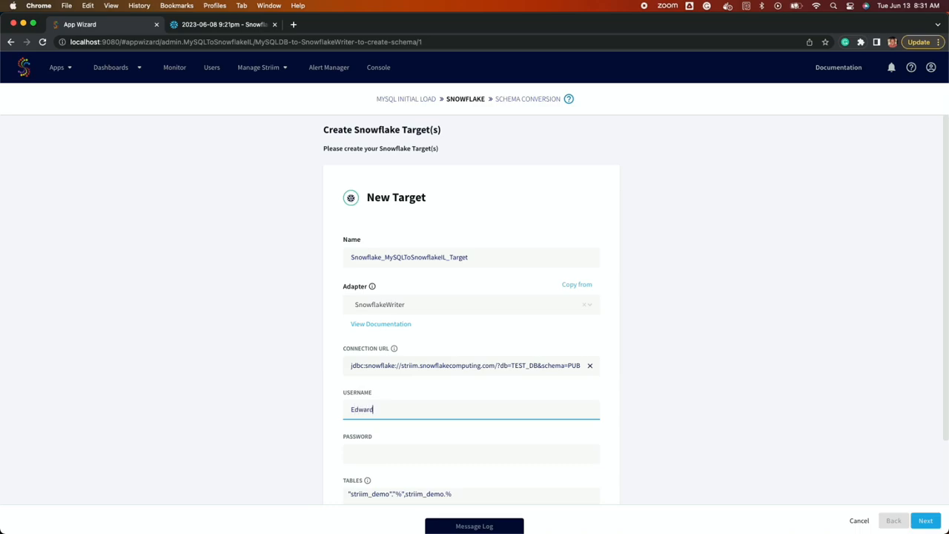
{"action": "type", "text": "dward"}
{"action": "left_click", "coordinate": [446, 451]}
{"action": "key", "text": "super+v"}
Step: Set the upload policy to eventcount:10000,interval:1s under Advanced Settings and continue
{"action": "scroll", "coordinate": [445, 410], "scroll_direction": "down", "scroll_amount": 2}
{"action": "left_click", "coordinate": [386, 470]}
{"action": "scroll", "coordinate": [445, 416], "scroll_direction": "down", "scroll_amount": 3}
{"action": "left_click", "coordinate": [455, 377]}
{"action": "key", "text": "super+v"}
{"action": "scroll", "coordinate": [612, 418], "scroll_direction": "down", "scroll_amount": 3}
{"action": "left_click", "coordinate": [926, 520]}
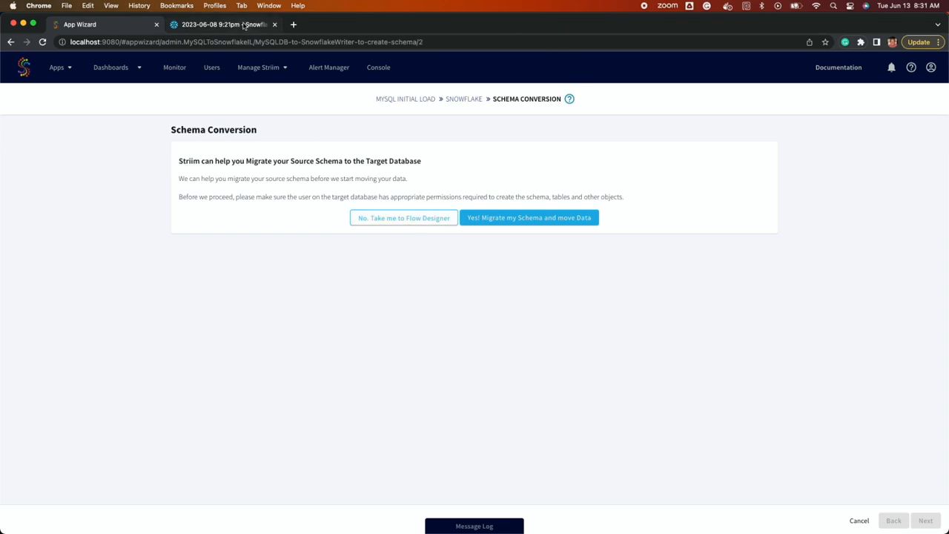
Step: Run the select and row-count queries on striim_test_table in DBeaver, confirming 1,000 rows
{"action": "left_click", "coordinate": [224, 24]}
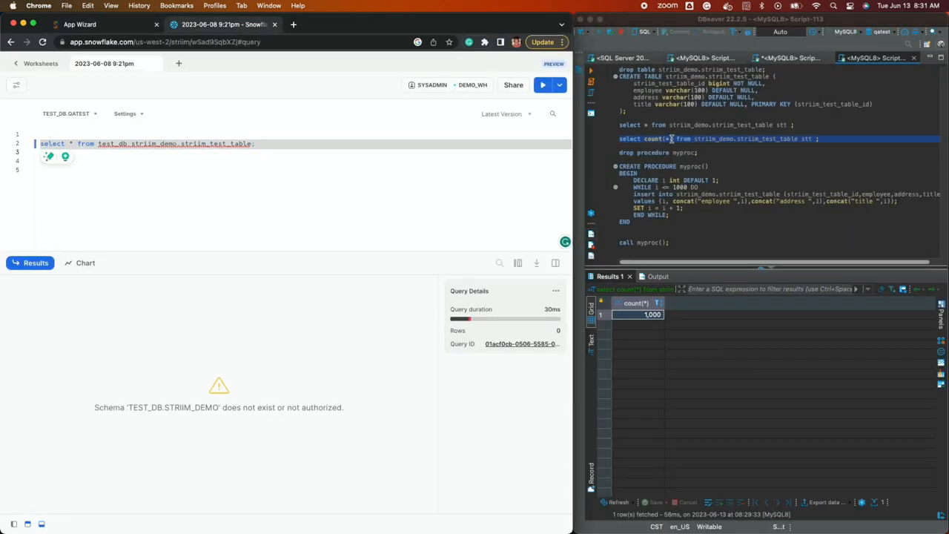
{"action": "left_click", "coordinate": [671, 127]}
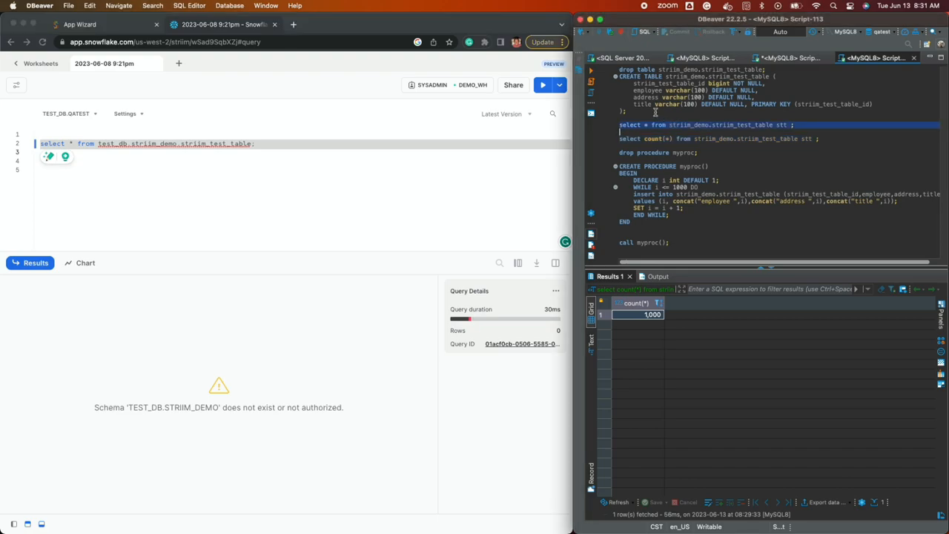
{"action": "key", "text": "ctrl+Return"}
{"action": "left_click", "coordinate": [673, 139]}
{"action": "left_click", "coordinate": [591, 71]}
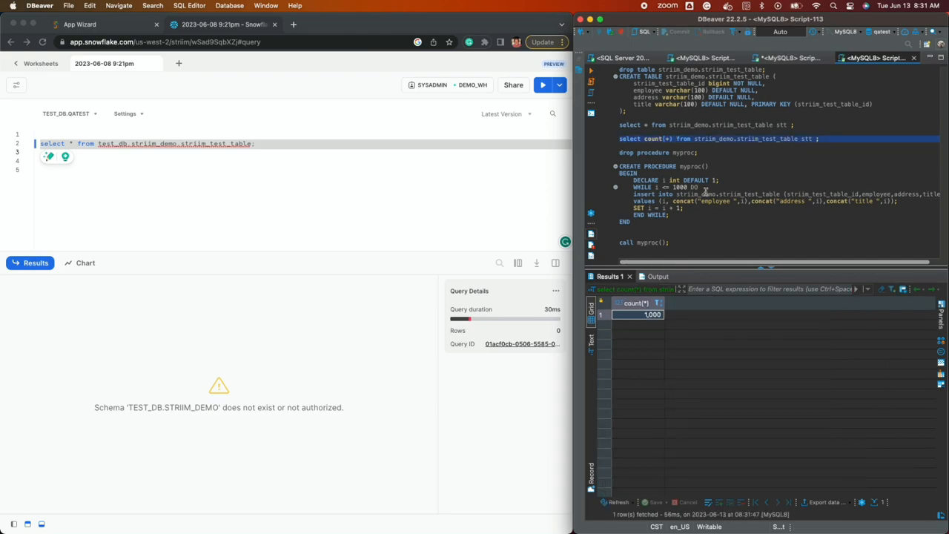
Step: Back in the App Wizard, choose 'Yes! Migrate my Schema and move Data'
{"action": "left_click", "coordinate": [243, 33]}
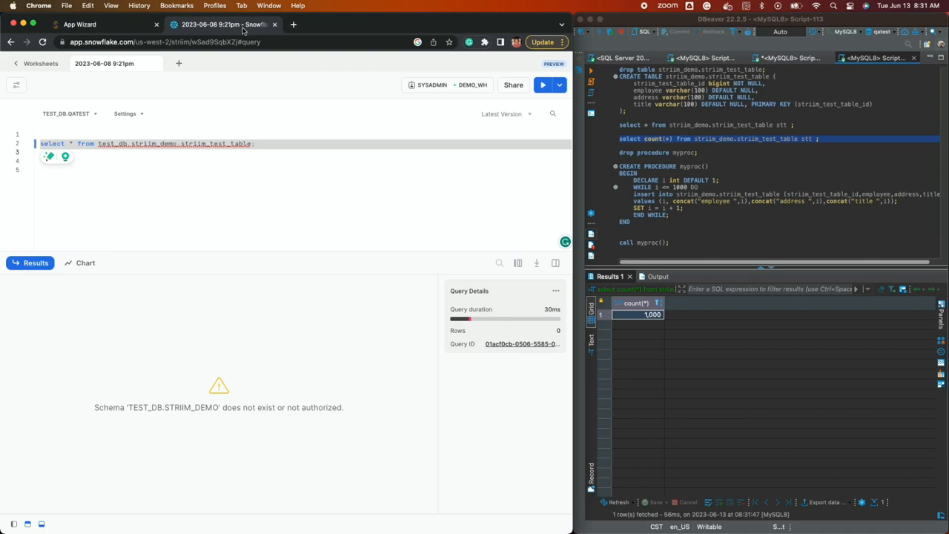
{"action": "left_click", "coordinate": [148, 28]}
{"action": "left_click", "coordinate": [325, 226]}
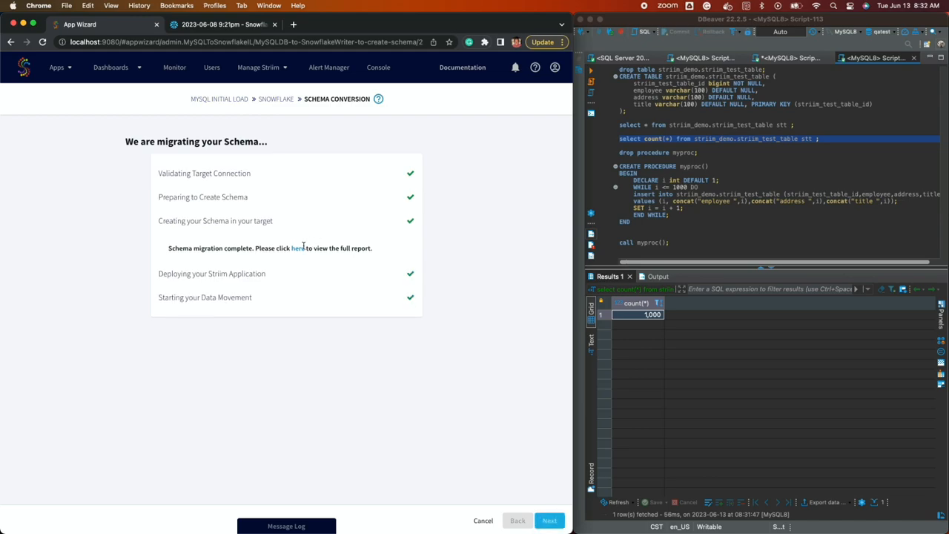
Step: Review the schema conversion report's CREATE SCHEMA and CREATE TABLE statements
{"action": "left_click", "coordinate": [298, 249]}
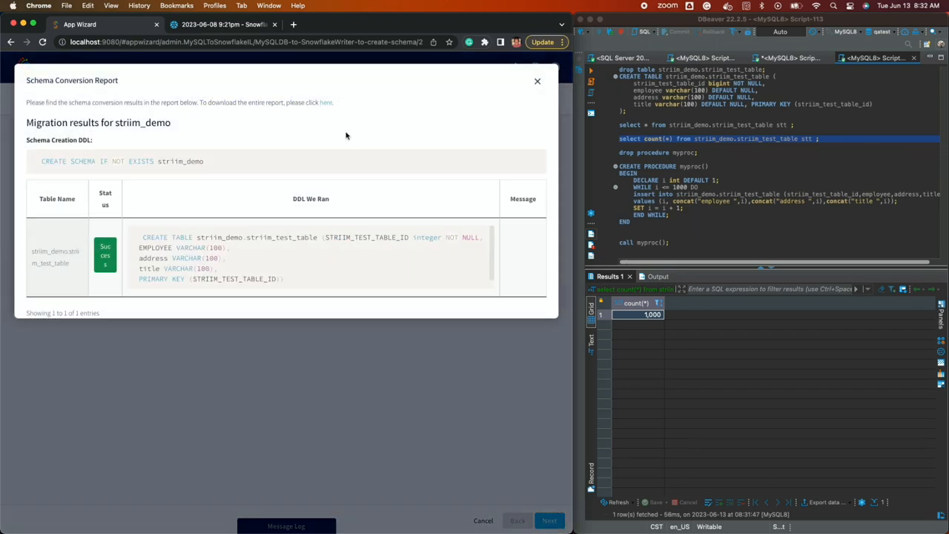
{"action": "double_click", "coordinate": [415, 29]}
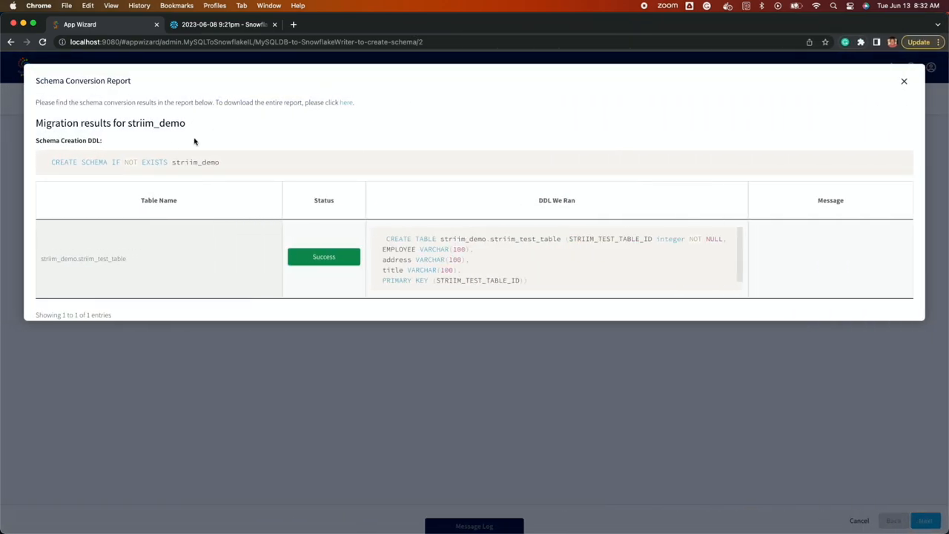
{"action": "triple_click", "coordinate": [126, 161]}
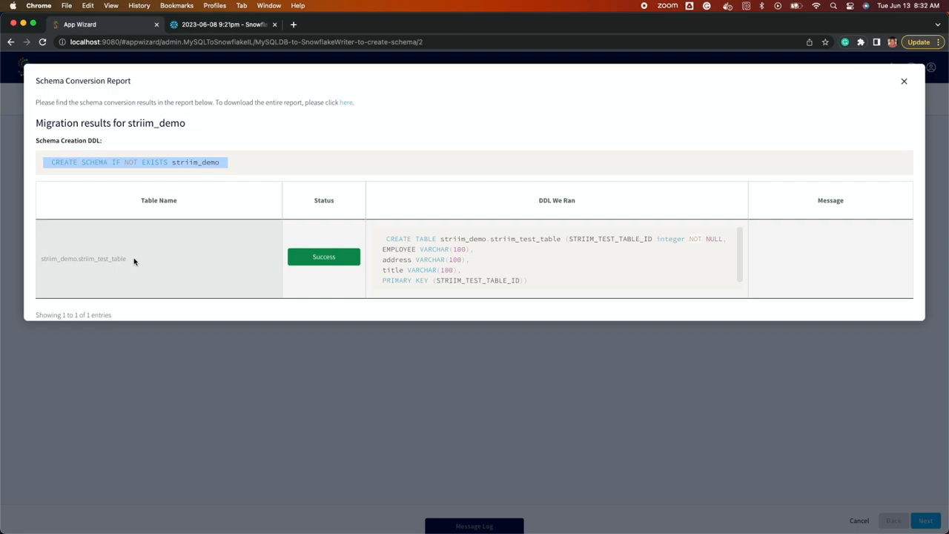
{"action": "triple_click", "coordinate": [115, 260]}
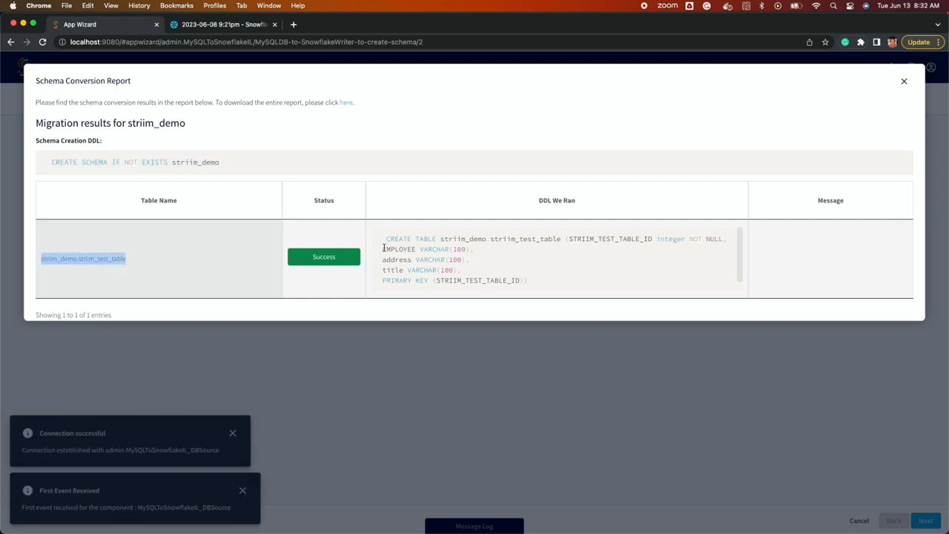
{"action": "triple_click", "coordinate": [453, 240]}
{"action": "left_click", "coordinate": [509, 271]}
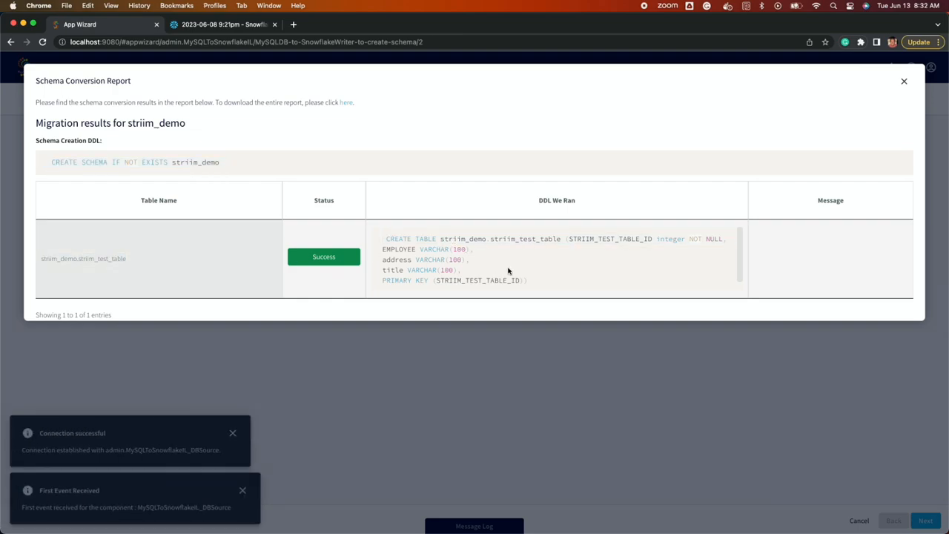
{"action": "left_click", "coordinate": [906, 419]}
Step: Check the progress dashboard showing 1,000 events read and written for striim_test_table
{"action": "left_click", "coordinate": [926, 519]}
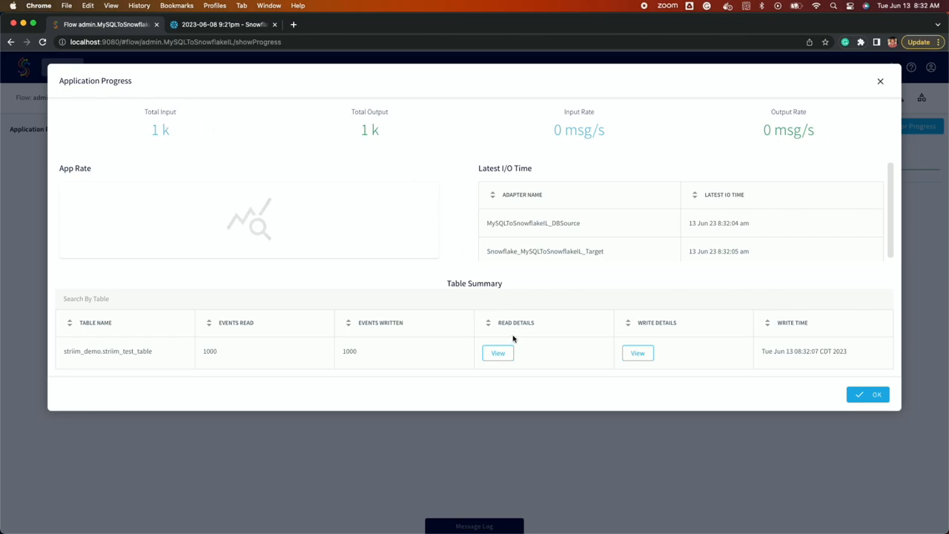
{"action": "mouse_move", "coordinate": [638, 353]}
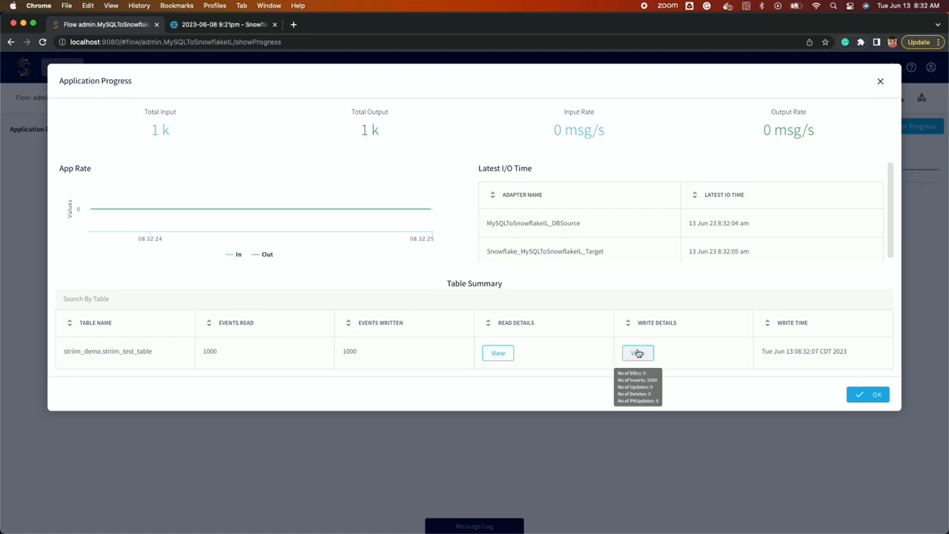
{"action": "left_click", "coordinate": [227, 25]}
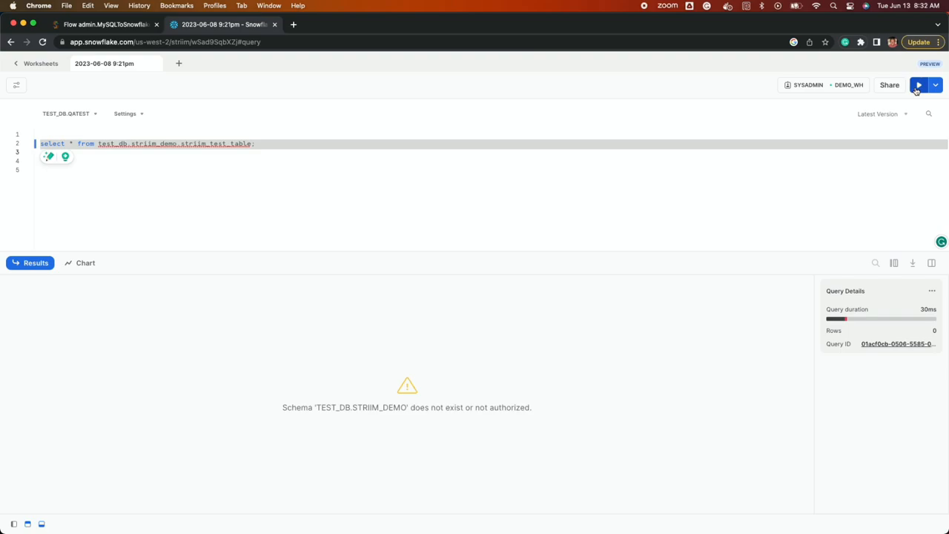
Step: Run the select on striim_demo.striim_test_table, then a count(*) copy on line 6 returning 1,000
{"action": "left_click", "coordinate": [918, 85]}
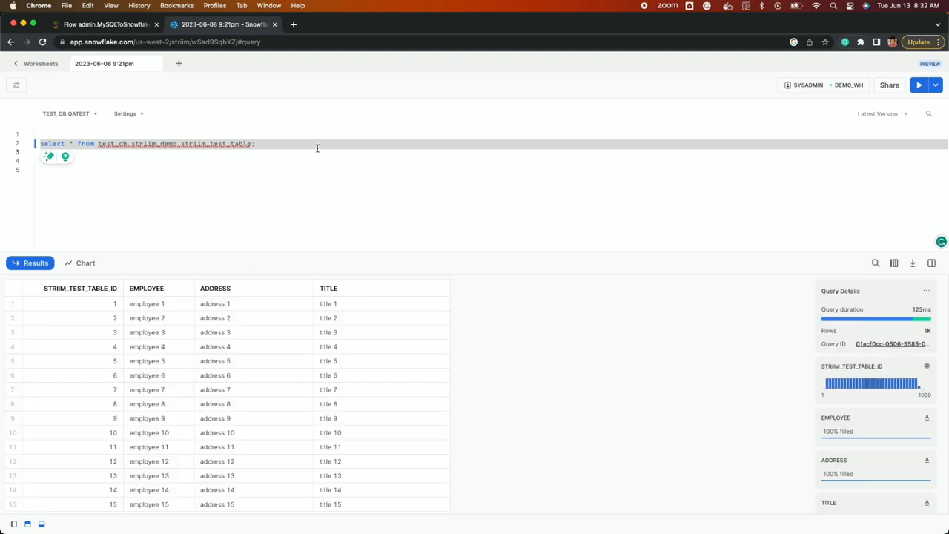
{"action": "left_click", "coordinate": [295, 178]}
{"action": "key", "text": "Return"}
{"action": "type", "text": "select * from test_db.striim_demo.striim_test_table;"}
{"action": "double_click", "coordinate": [74, 179]}
{"action": "type", "text": "count(*)"}
{"action": "key", "text": "super+Return"}
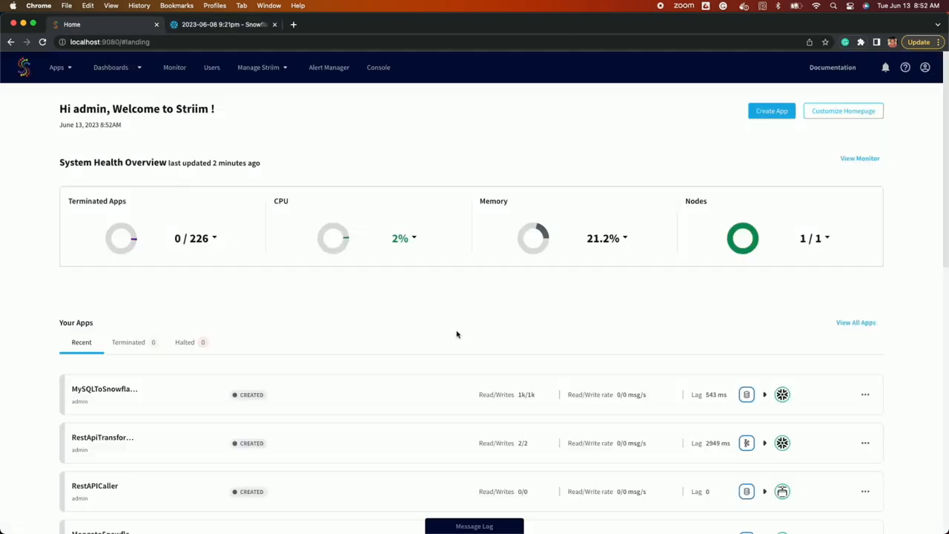
{"action": "scroll", "coordinate": [455, 333], "scroll_direction": "down", "scroll_amount": 5}
{"action": "scroll", "coordinate": [459, 332], "scroll_direction": "up", "scroll_amount": 2}
{"action": "scroll", "coordinate": [458, 332], "scroll_direction": "up", "scroll_amount": 5}
Step: Create an app from the MySQL CDC to Snowflake template, named MySQLtoSnowCDC
{"action": "left_click", "coordinate": [758, 116]}
{"action": "left_click", "coordinate": [649, 108]}
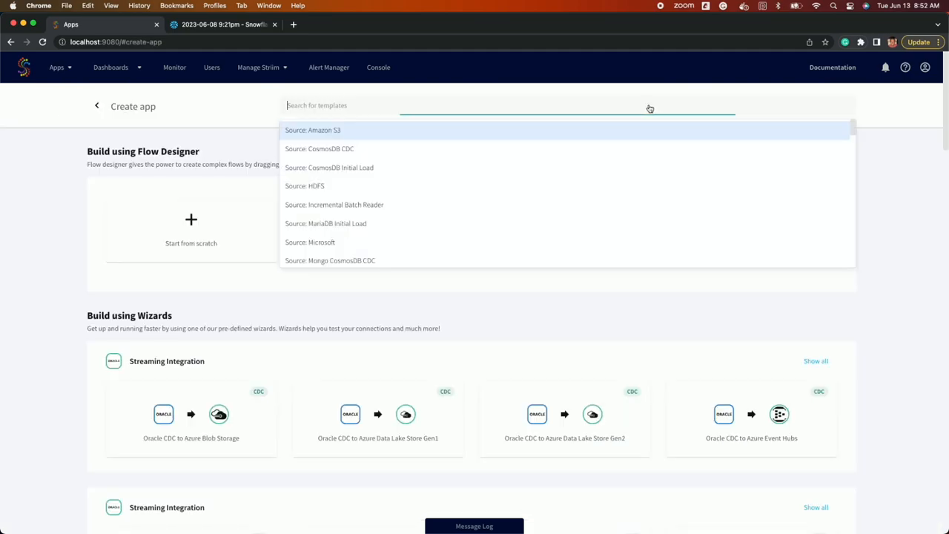
{"action": "type", "text": "mysql"}
{"action": "left_click", "coordinate": [618, 132]}
{"action": "type", "text": "snow"}
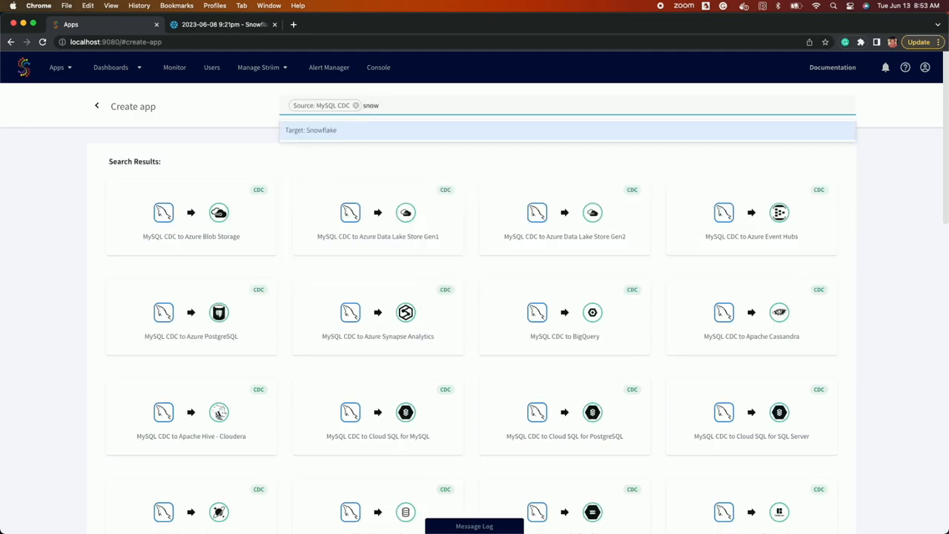
{"action": "left_click", "coordinate": [612, 136]}
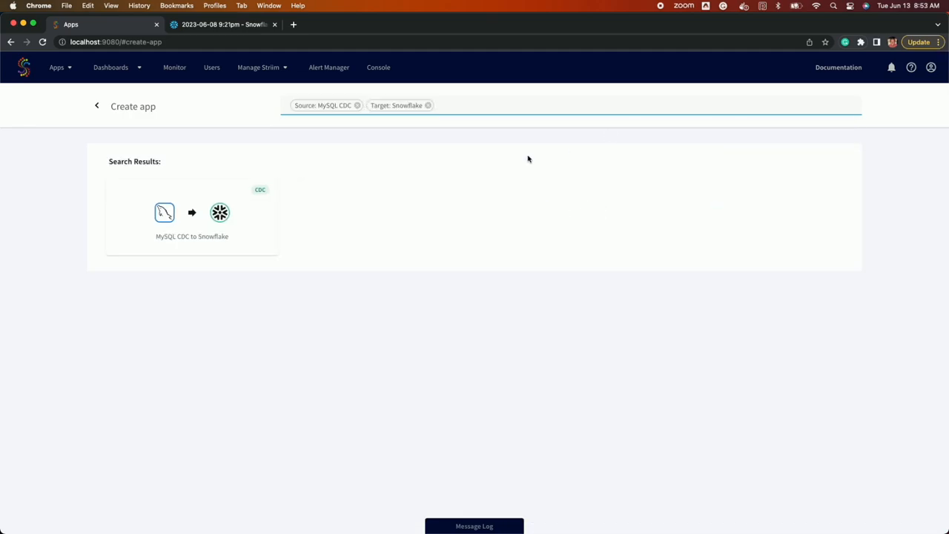
{"action": "left_click", "coordinate": [272, 220]}
{"action": "type", "text": "My"}
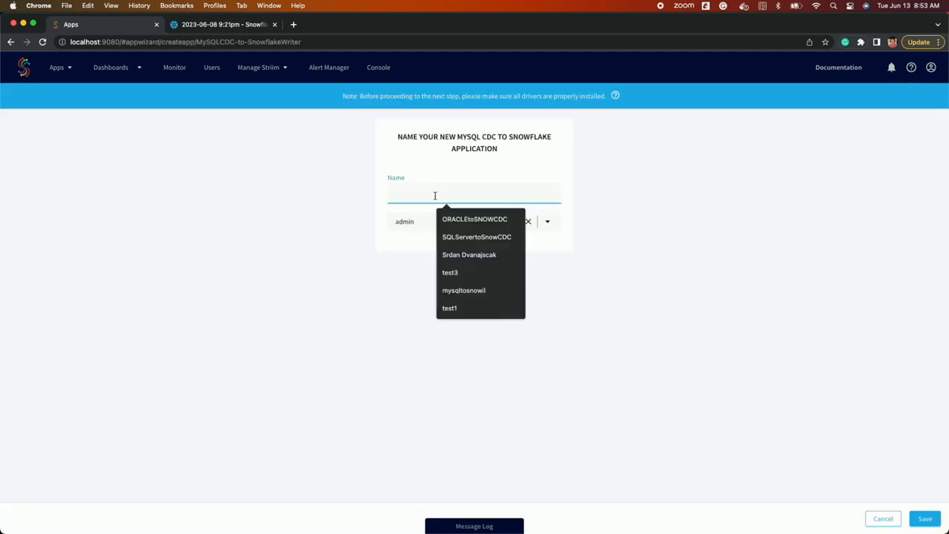
{"action": "type", "text": "SQLto"}
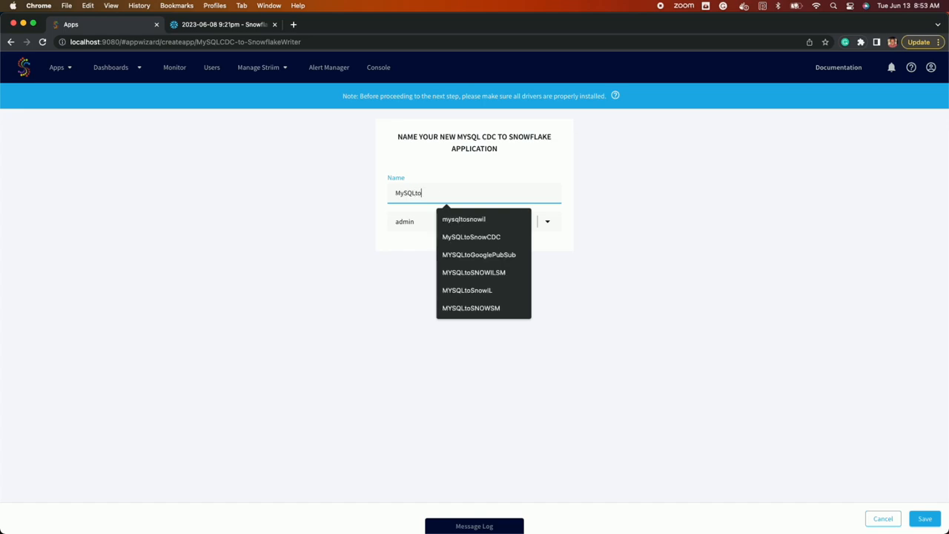
{"action": "type", "text": "SnowCDC"}
{"action": "key", "text": "Down"}
{"action": "key", "text": "Return"}
Step: Save the app and validate the MySQL source at host 35.192.92.23, port 3306, with root credentials
{"action": "left_click", "coordinate": [923, 519]}
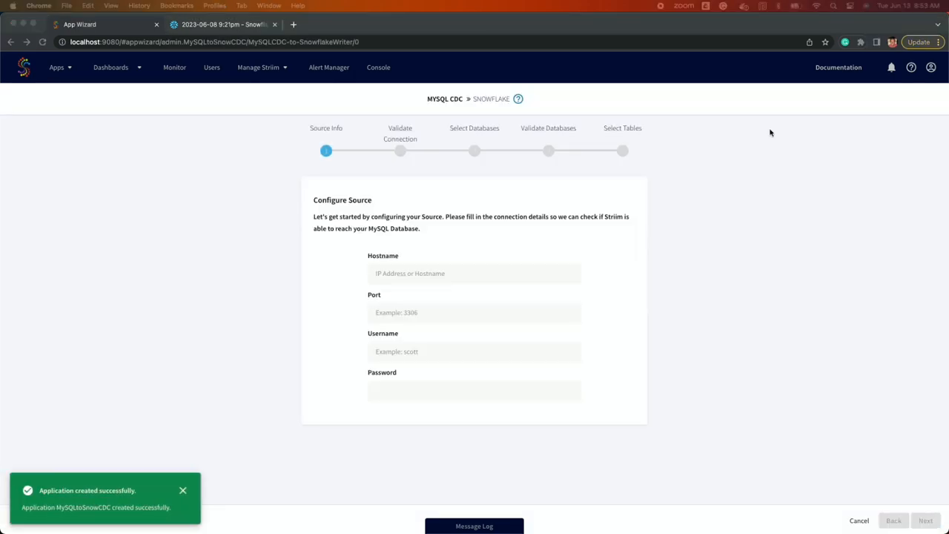
{"action": "left_click", "coordinate": [416, 274]}
{"action": "type", "text": "35.192.92.23"}
{"action": "left_click", "coordinate": [416, 306]}
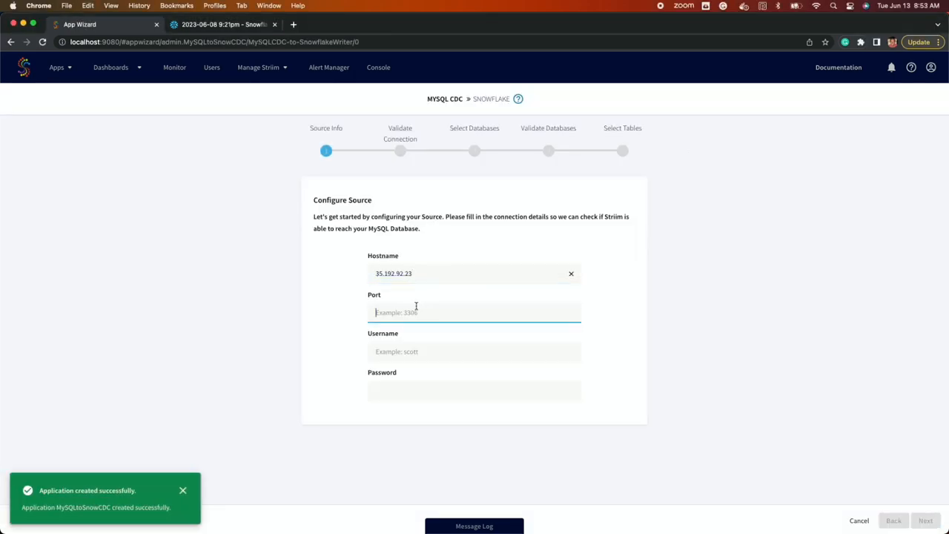
{"action": "type", "text": "3306"}
{"action": "key", "text": "Tab"}
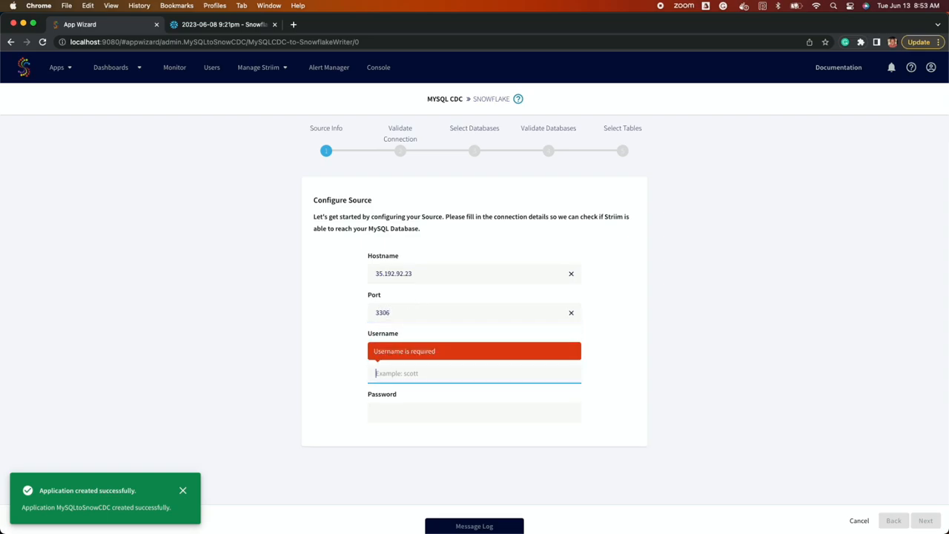
{"action": "type", "text": "root"}
{"action": "key", "text": "Tab"}
{"action": "type", "text": "****"}
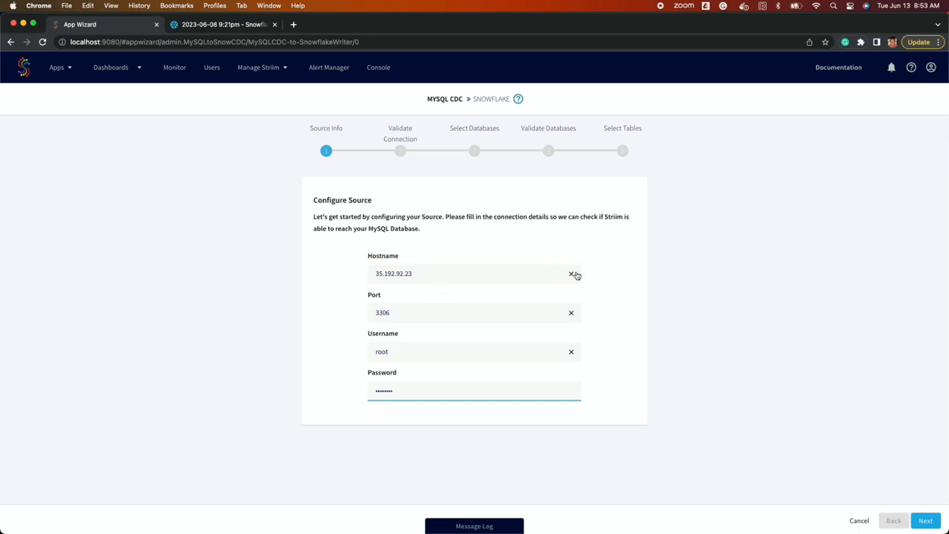
{"action": "left_click", "coordinate": [924, 521]}
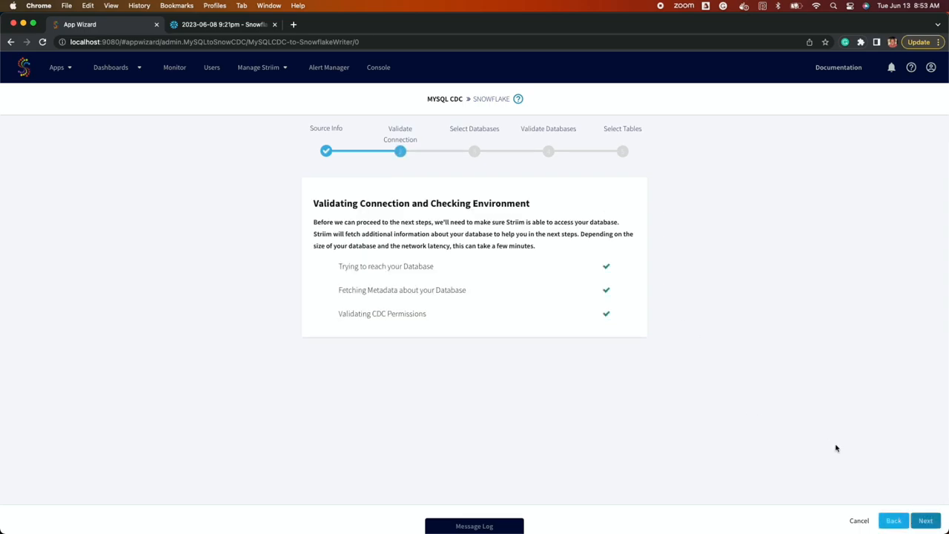
Step: Validate the striim_demo database and select striim_test_table
{"action": "left_click", "coordinate": [925, 521]}
{"action": "scroll", "coordinate": [455, 360], "scroll_direction": "down", "scroll_amount": 2}
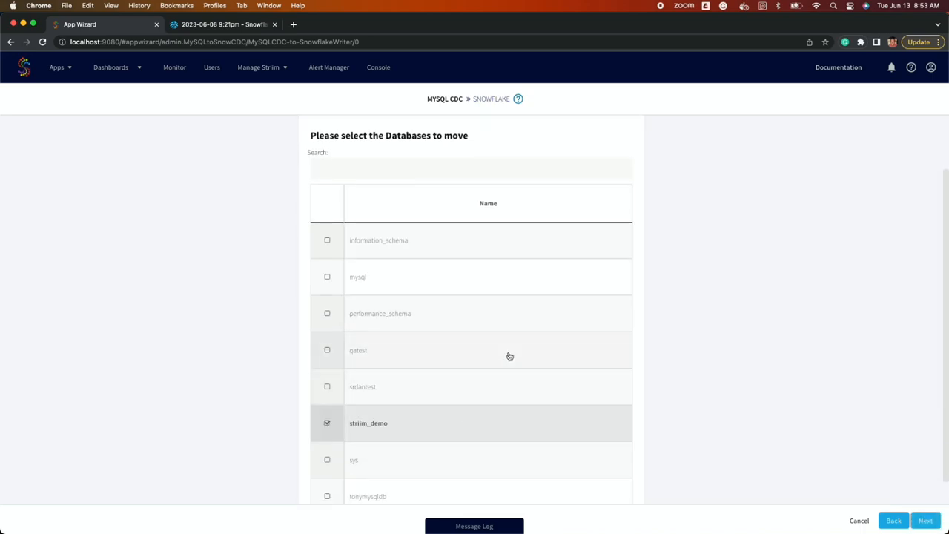
{"action": "left_click", "coordinate": [926, 521]}
{"action": "left_click", "coordinate": [925, 520]}
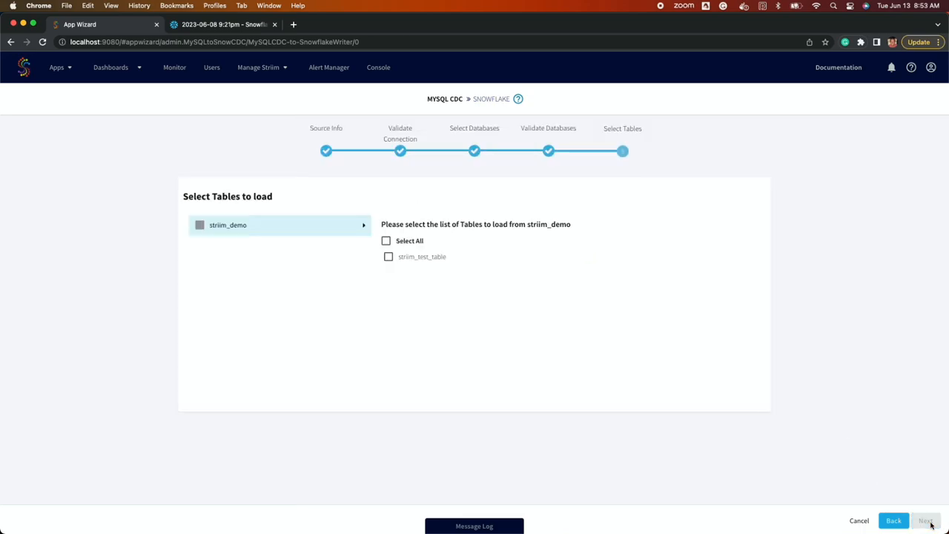
{"action": "left_click", "coordinate": [442, 258]}
{"action": "left_click", "coordinate": [925, 520]}
Step: Fill in the Snowflake connection URL, username and password
{"action": "left_click", "coordinate": [429, 365]}
{"action": "key", "text": "super+v"}
{"action": "left_click_drag", "start_coordinate": [428, 366], "coordinate": [339, 393]}
{"action": "left_click", "coordinate": [393, 410]}
{"action": "type", "text": "Edward"}
{"action": "key", "text": "Tab"}
{"action": "key", "text": "super+v"}
Step: Set upload policy to eventcount:1000,interval:1s, enable Optimized Merge, and finish the wizard
{"action": "scroll", "coordinate": [415, 475], "scroll_direction": "down", "scroll_amount": 2}
{"action": "left_click", "coordinate": [404, 469]}
{"action": "scroll", "coordinate": [484, 430], "scroll_direction": "down", "scroll_amount": 2}
{"action": "triple_click", "coordinate": [462, 375]}
{"action": "type", "text": "eventcount:1000,interval:1s"}
{"action": "scroll", "coordinate": [445, 386], "scroll_direction": "down", "scroll_amount": 2}
{"action": "left_click", "coordinate": [361, 389]}
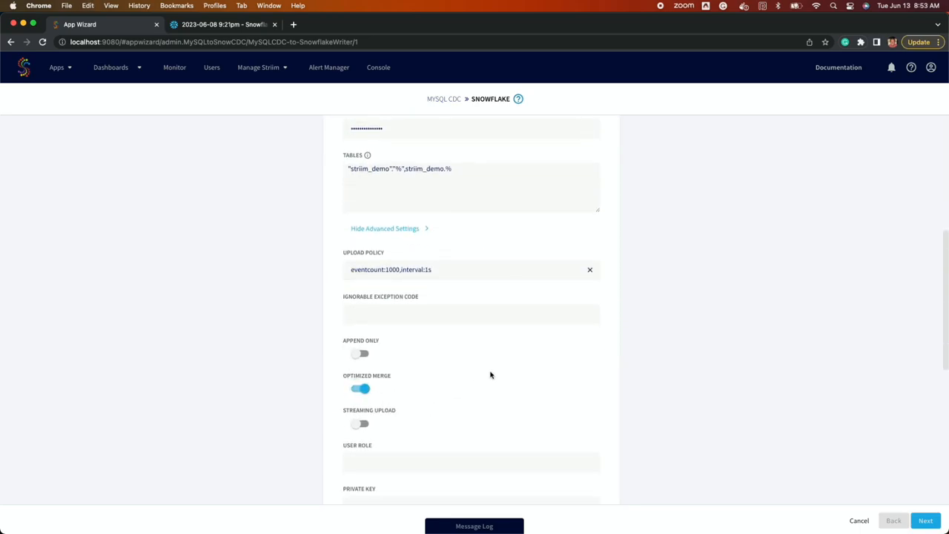
{"action": "scroll", "coordinate": [490, 375], "scroll_direction": "down", "scroll_amount": 1}
{"action": "left_click", "coordinate": [927, 519]}
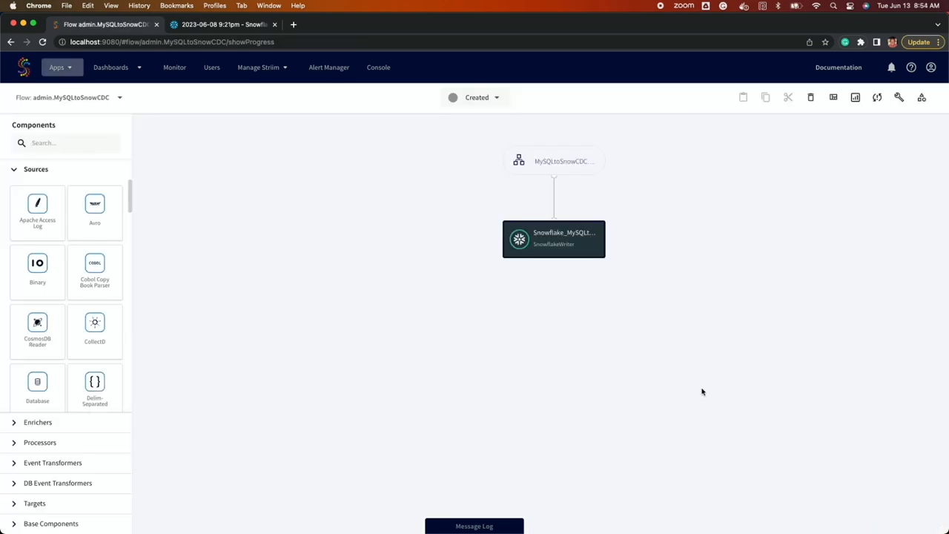
Step: Deploy the MySQLtoSnowCDC app from its Created status menu
{"action": "left_click", "coordinate": [502, 104]}
{"action": "left_click", "coordinate": [501, 129]}
{"action": "left_click", "coordinate": [572, 242]}
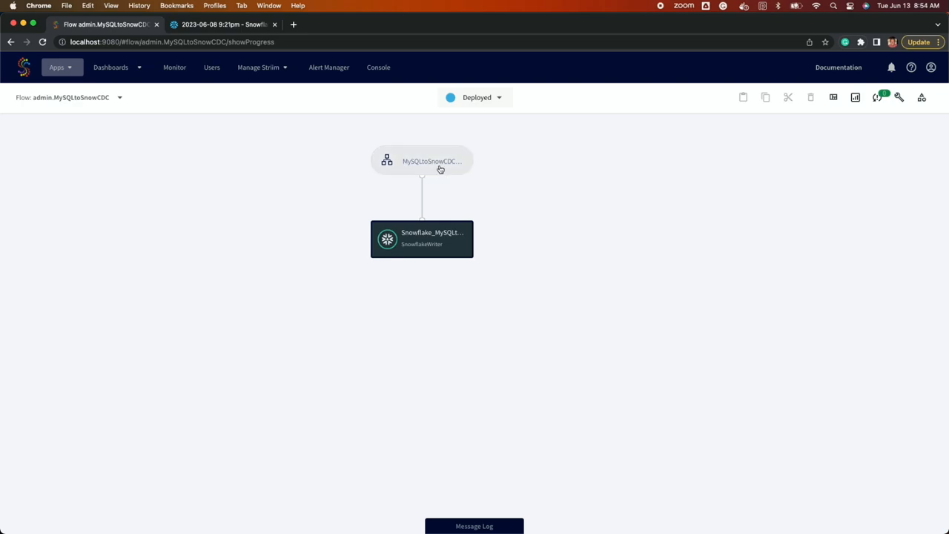
Step: Preview the source subflow's output stream data, then start the deployed app
{"action": "left_click", "coordinate": [439, 170]}
{"action": "left_click", "coordinate": [422, 195]}
{"action": "left_click", "coordinate": [440, 195]}
{"action": "left_click", "coordinate": [477, 97]}
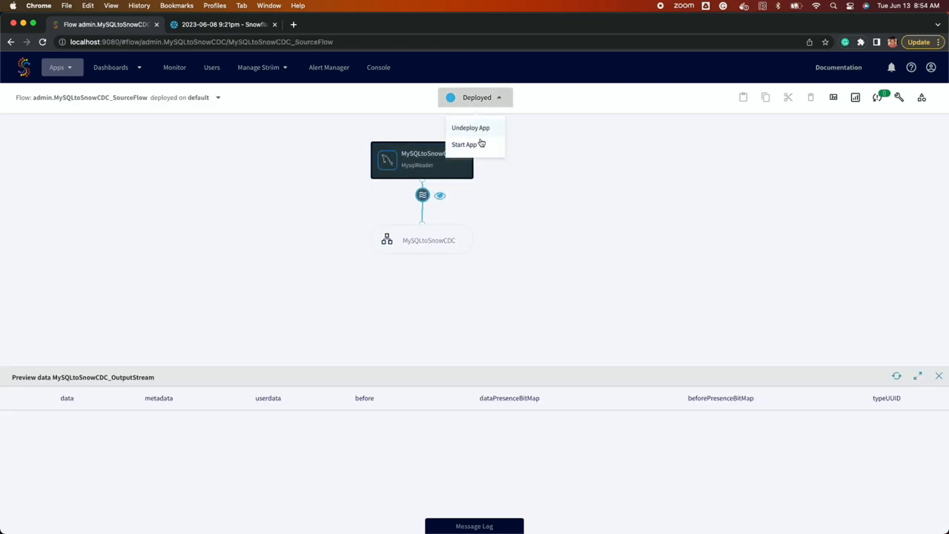
{"action": "left_click", "coordinate": [482, 147]}
Step: Re-run the select queries on the MySQL table and the still-empty Snowflake target table
{"action": "double_click", "coordinate": [498, 29]}
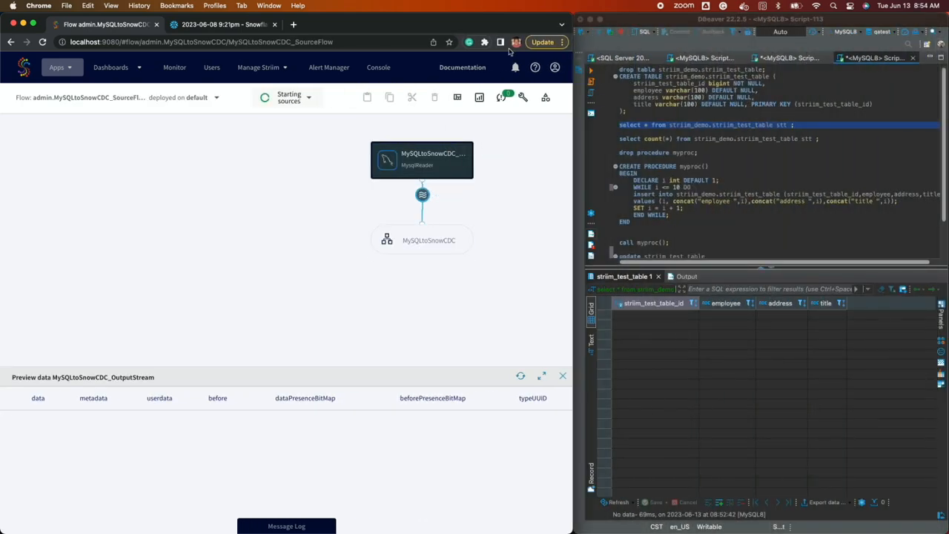
{"action": "left_click", "coordinate": [458, 97]}
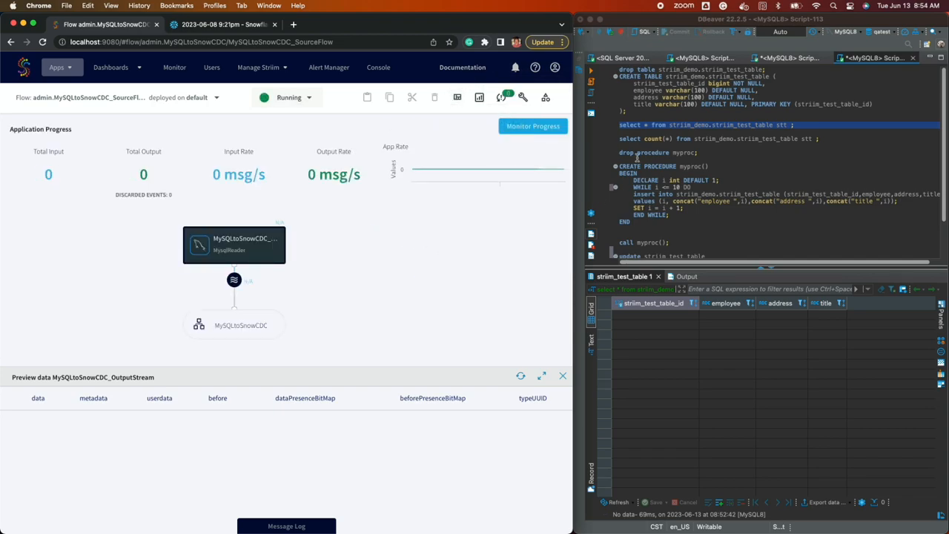
{"action": "left_click", "coordinate": [648, 125]}
{"action": "key", "text": "ctrl+Return"}
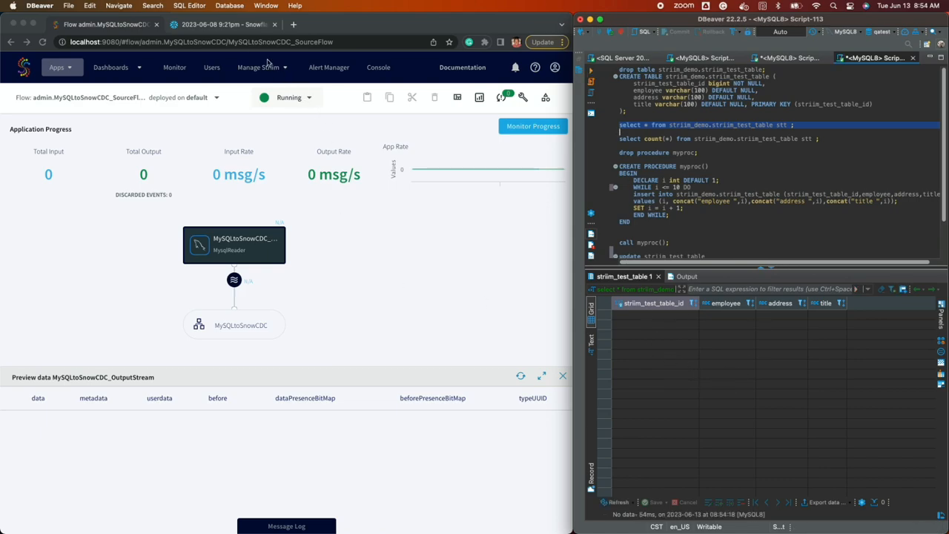
{"action": "left_click", "coordinate": [222, 25]}
{"action": "left_click", "coordinate": [543, 84]}
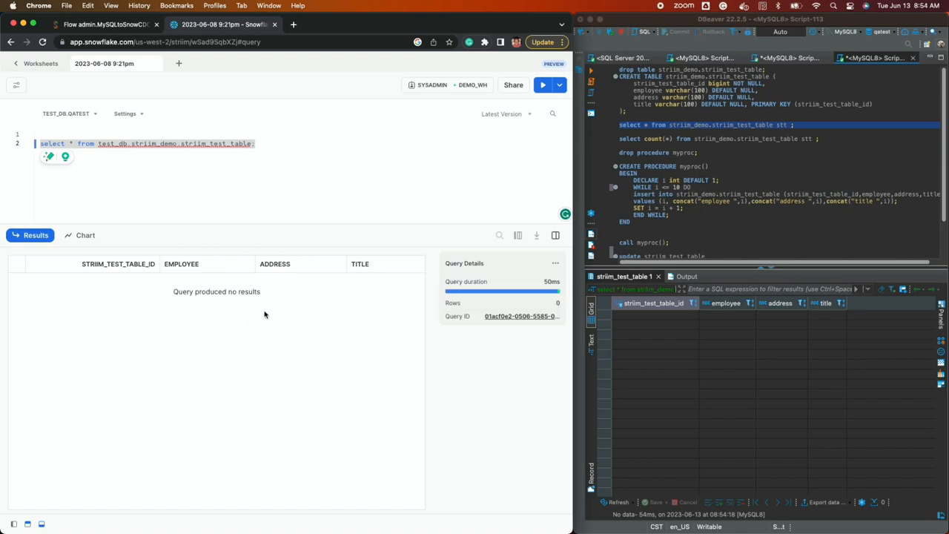
Step: Run 'drop procedure myproc;' in DBeaver, which fails since the procedure doesn't exist
{"action": "left_click", "coordinate": [91, 25]}
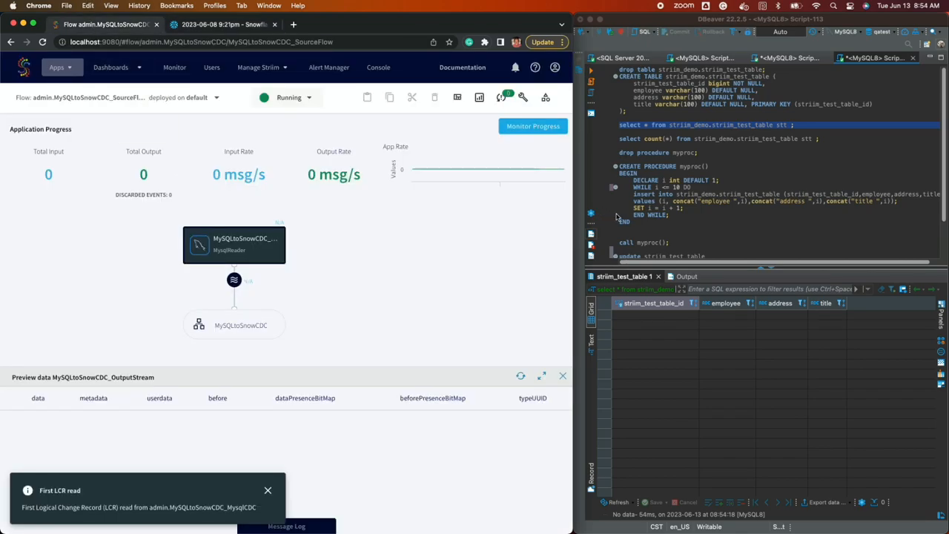
{"action": "triple_click", "coordinate": [636, 154]}
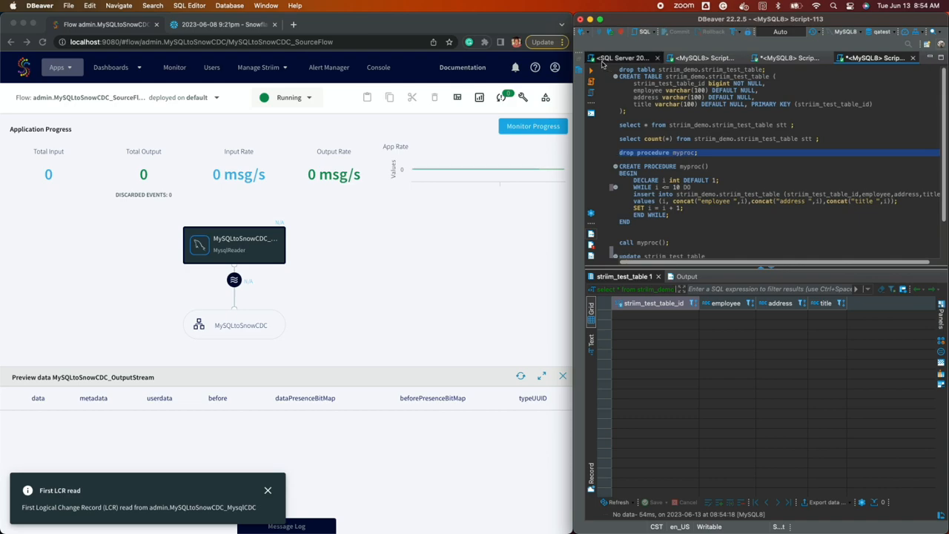
{"action": "left_click", "coordinate": [592, 72]}
Step: Create procedure myproc and call it to insert employee 1 to employee 10 into striim_test_table
{"action": "left_click_drag", "start_coordinate": [636, 222], "coordinate": [619, 166]}
{"action": "key", "text": "ctrl+Return"}
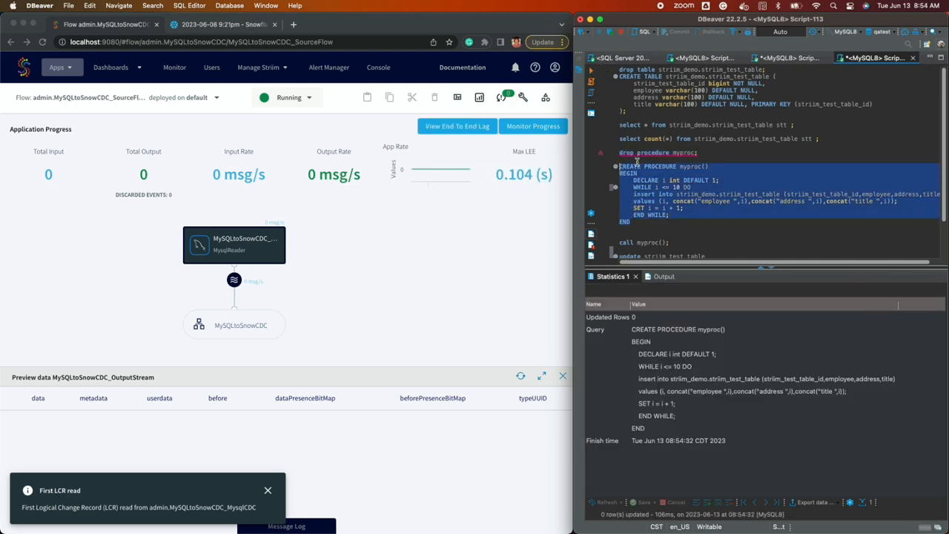
{"action": "triple_click", "coordinate": [645, 242]}
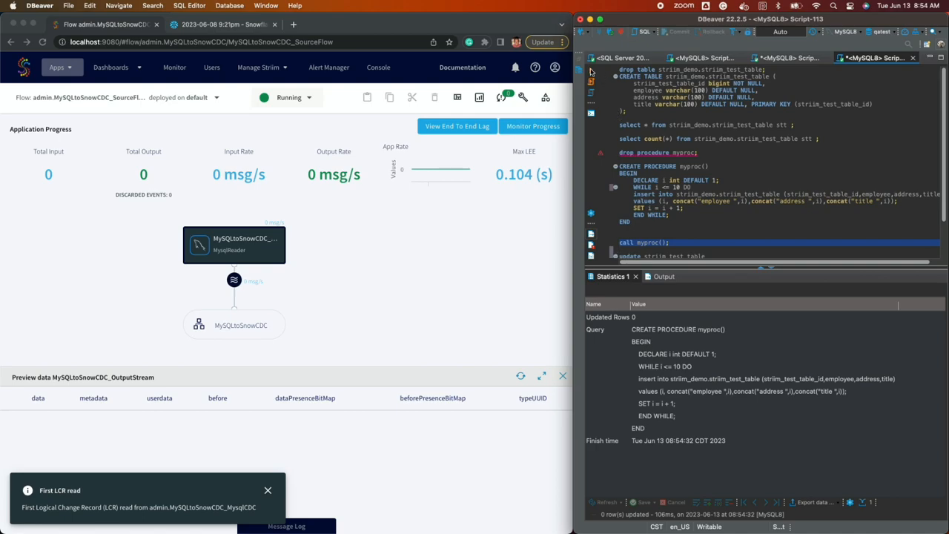
{"action": "left_click", "coordinate": [591, 71]}
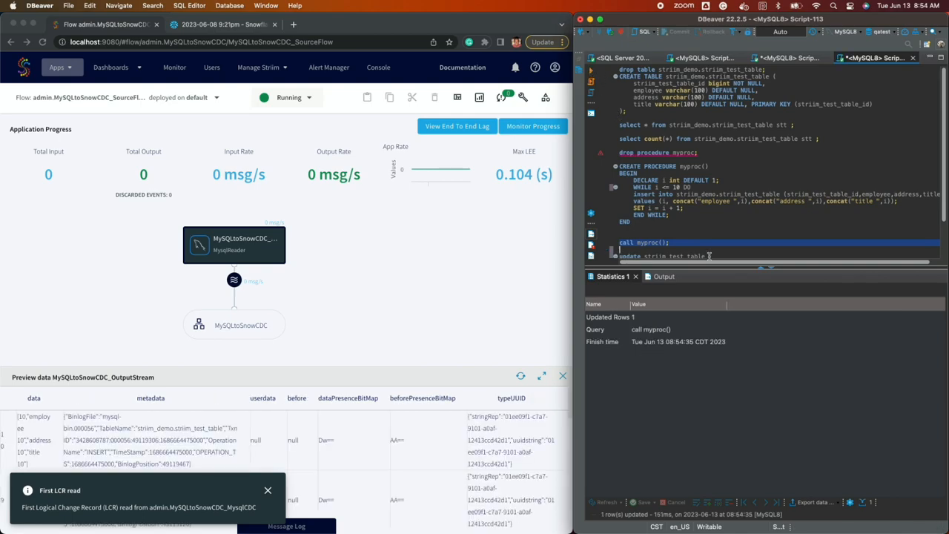
Step: Check the Striim preview for the first insert events and their operation metadata
{"action": "left_click", "coordinate": [268, 492]}
{"action": "left_click", "coordinate": [269, 492]}
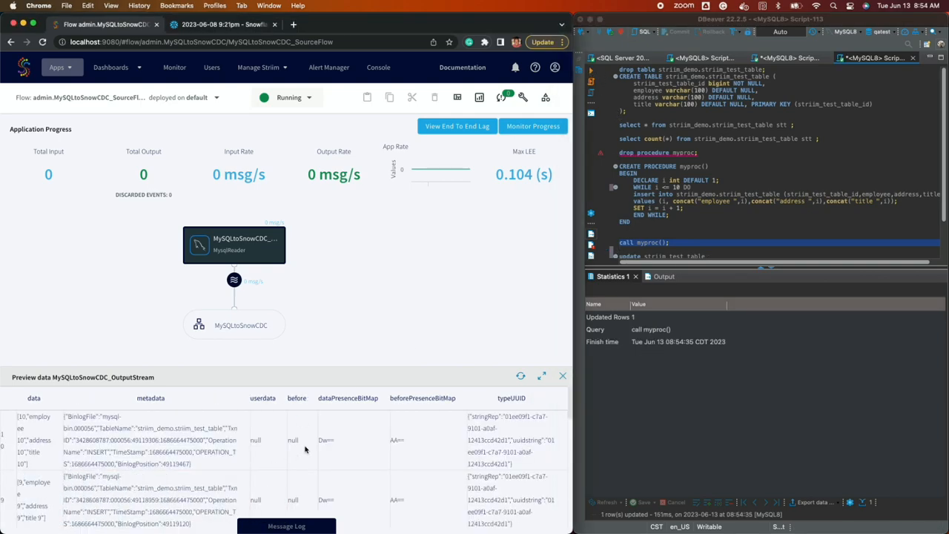
{"action": "scroll", "coordinate": [78, 430], "scroll_direction": "down", "scroll_amount": 5}
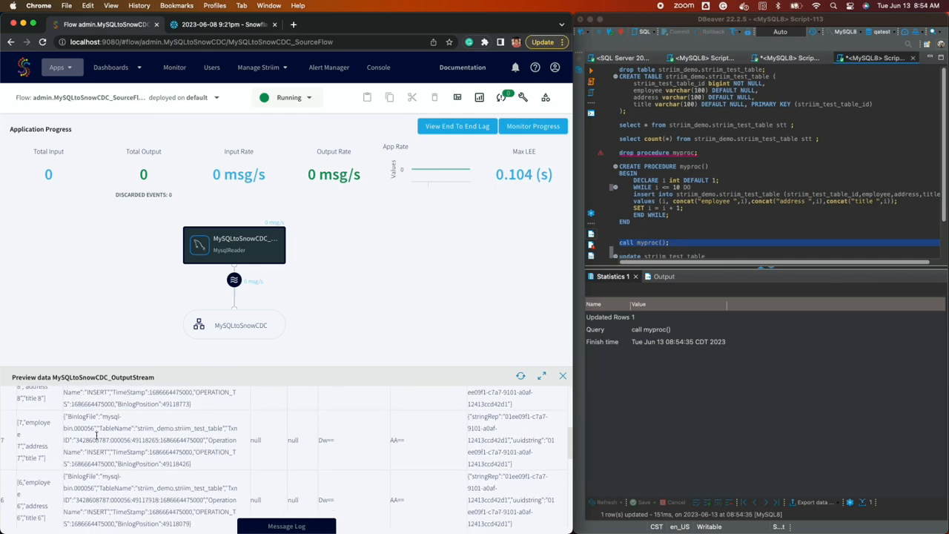
{"action": "scroll", "coordinate": [97, 435], "scroll_direction": "down", "scroll_amount": 5}
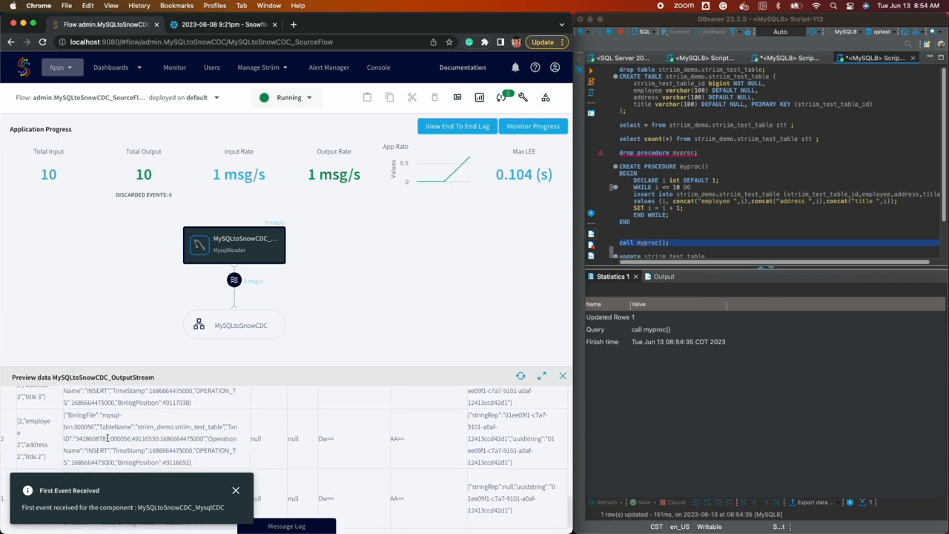
{"action": "left_click", "coordinate": [236, 490]}
{"action": "left_click_drag", "start_coordinate": [208, 440], "coordinate": [95, 453]}
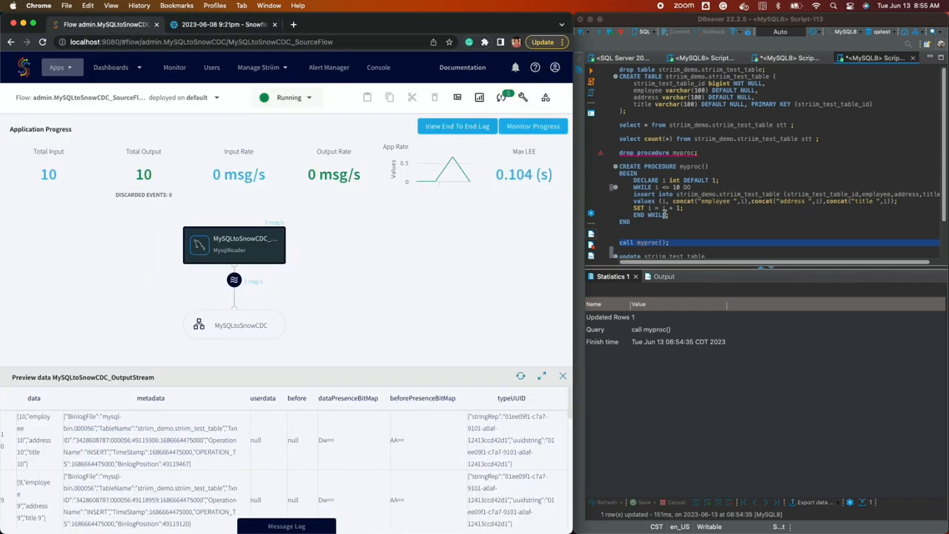
Step: Run the update statement, then the SELECT listing the table rows in DBeaver
{"action": "left_click_drag", "start_coordinate": [723, 238], "coordinate": [615, 220]}
{"action": "key", "text": "ctrl+Return"}
{"action": "scroll", "coordinate": [653, 200], "scroll_direction": "up", "scroll_amount": 3}
{"action": "left_click_drag", "start_coordinate": [794, 115], "coordinate": [619, 115]}
{"action": "key", "text": "ctrl+Return"}
{"action": "left_click", "coordinate": [182, 451]}
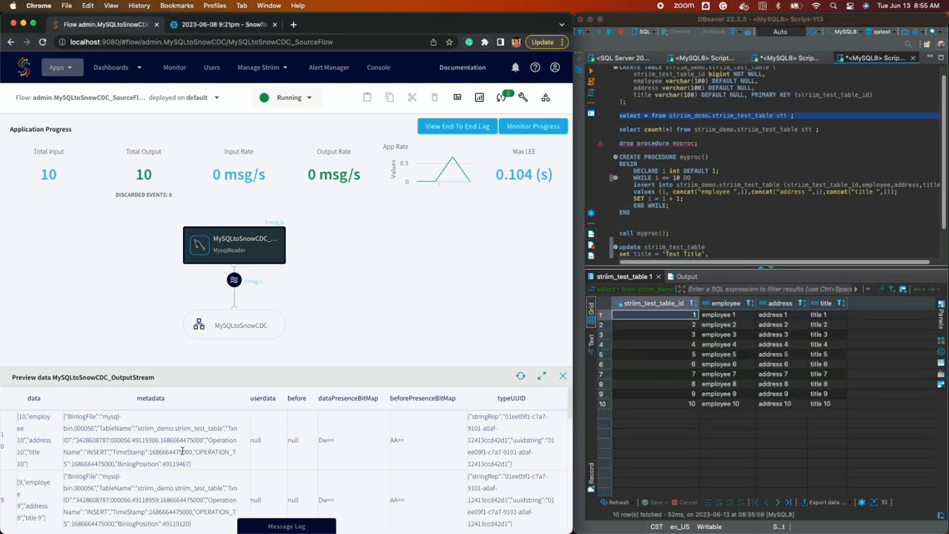
Step: Prefix the UPDATE's table with striim_demo. and run it on all 10 rows
{"action": "scroll", "coordinate": [753, 172], "scroll_direction": "down", "scroll_amount": 3}
{"action": "left_click", "coordinate": [788, 223]}
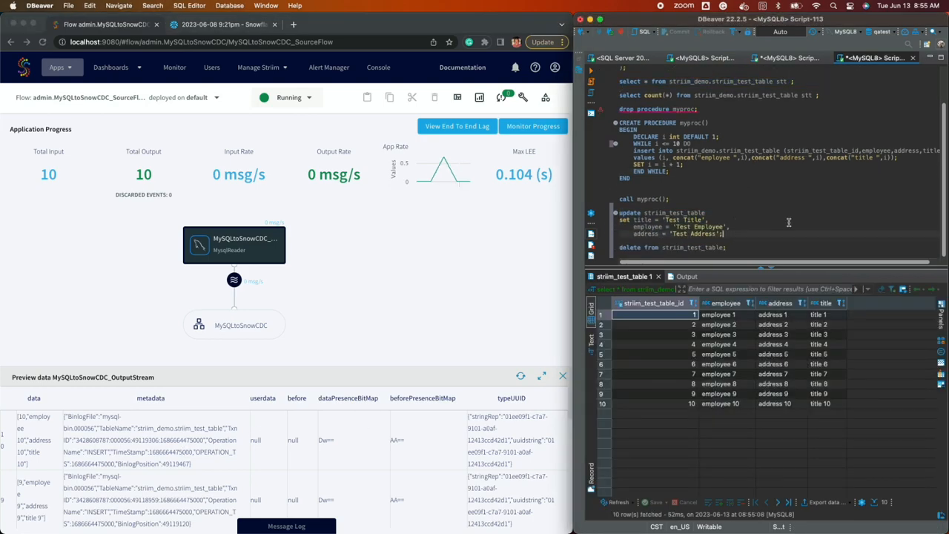
{"action": "left_click_drag", "start_coordinate": [731, 241], "coordinate": [596, 213]}
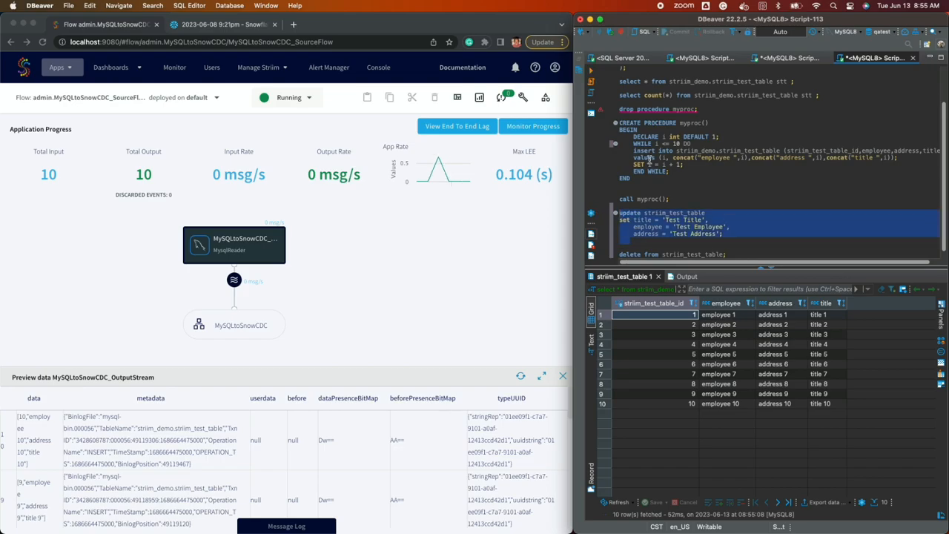
{"action": "left_click", "coordinate": [644, 212]}
{"action": "type", "text": "striim_demo."}
{"action": "left_click_drag", "start_coordinate": [723, 234], "coordinate": [619, 213]}
{"action": "key", "text": "ctrl+Return"}
Step: Inspect the UPDATE events' TableName and operation metadata in the Striim preview
{"action": "double_click", "coordinate": [116, 429]}
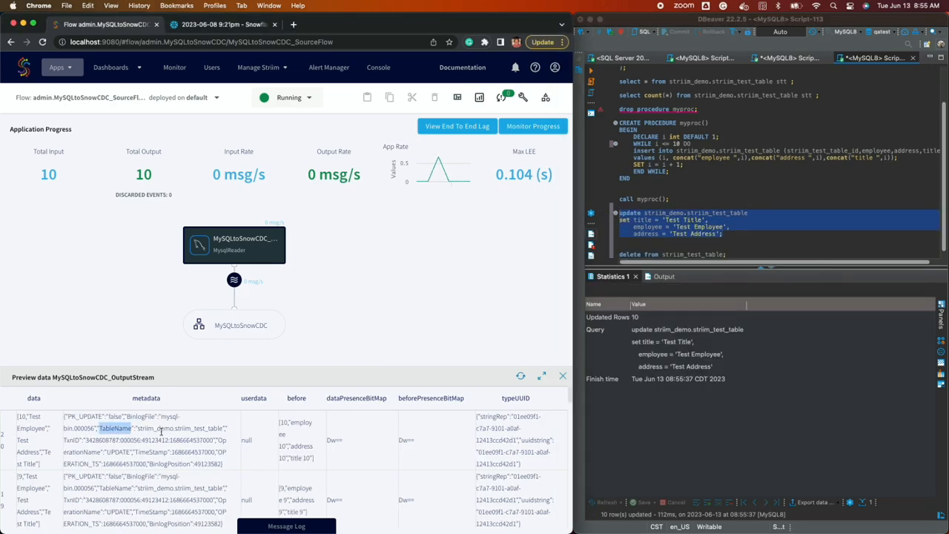
{"action": "double_click", "coordinate": [115, 451]}
{"action": "scroll", "coordinate": [129, 449], "scroll_direction": "down", "scroll_amount": 5}
{"action": "scroll", "coordinate": [127, 448], "scroll_direction": "up", "scroll_amount": 5}
{"action": "left_click_drag", "start_coordinate": [42, 464], "coordinate": [16, 423]}
{"action": "left_click_drag", "start_coordinate": [315, 459], "coordinate": [279, 425]}
{"action": "left_click", "coordinate": [199, 438]}
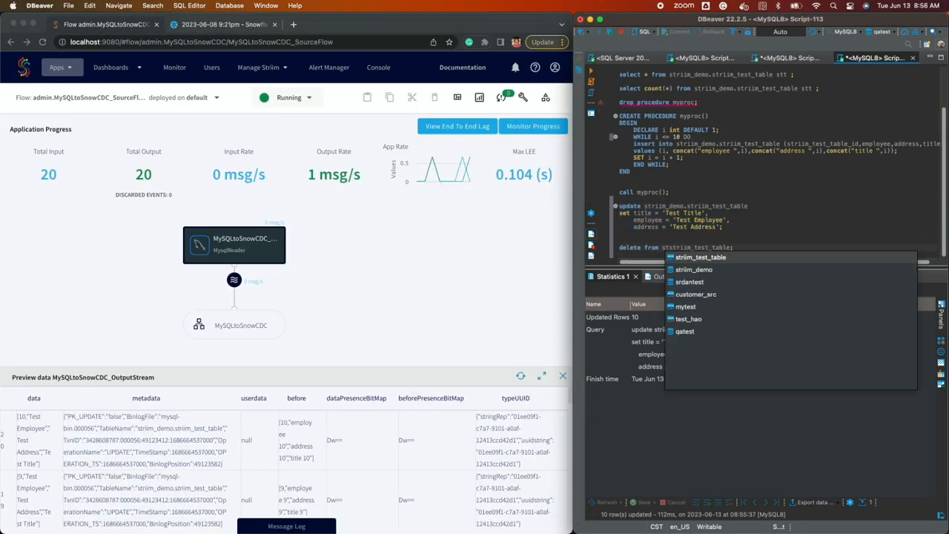
Step: Complete the DELETE's table name as striim_demo.striim_test_table and delete all 10 rows
{"action": "key", "text": "Down"}
{"action": "key", "text": "Return"}
{"action": "left_click", "coordinate": [591, 83]}
{"action": "left_click", "coordinate": [102, 449]}
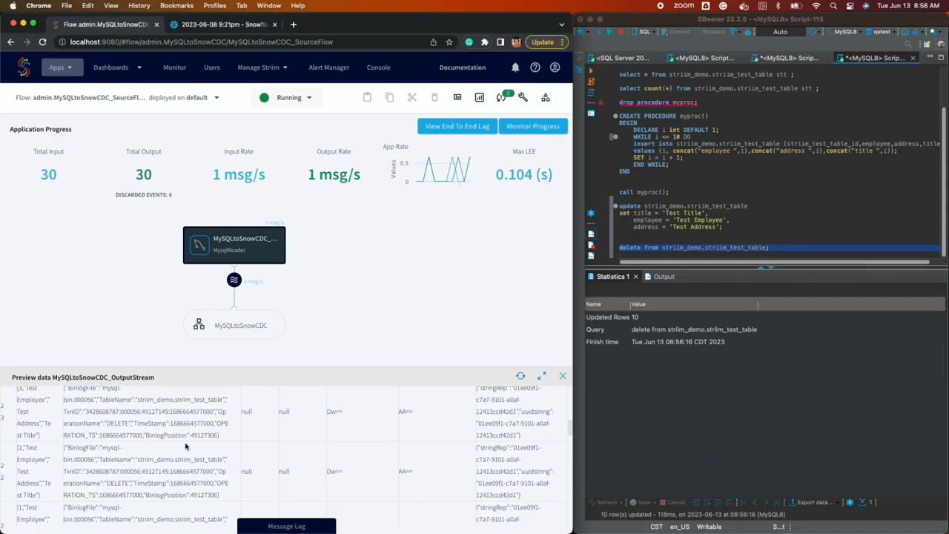
Step: Re-run the Snowflake query, then maximize Striim and show the end-to-end lag view
{"action": "left_click", "coordinate": [222, 24]}
{"action": "key", "text": "super+Return"}
{"action": "left_click", "coordinate": [104, 24]}
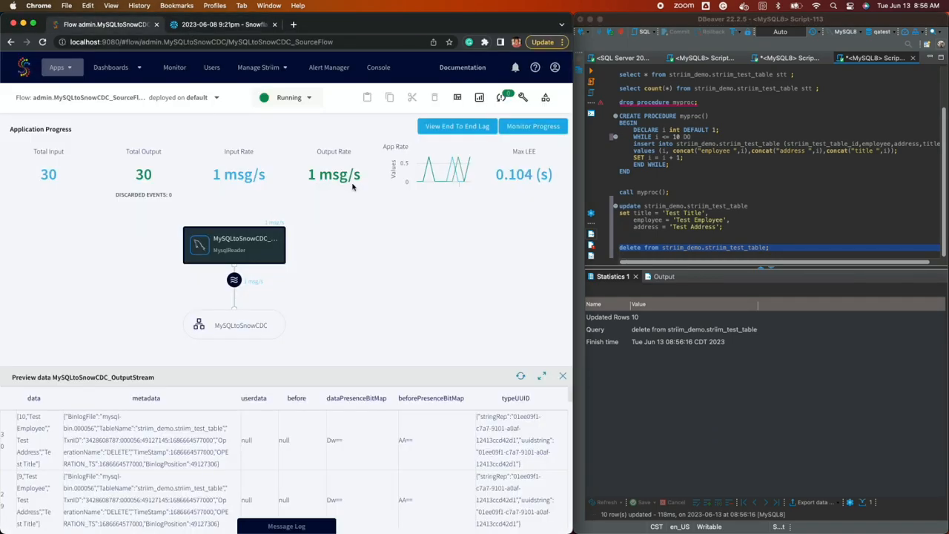
{"action": "key", "text": "ctrl+alt+Return"}
{"action": "left_click", "coordinate": [833, 126]}
{"action": "left_click", "coordinate": [904, 130]}
{"action": "left_click", "coordinate": [905, 128]}
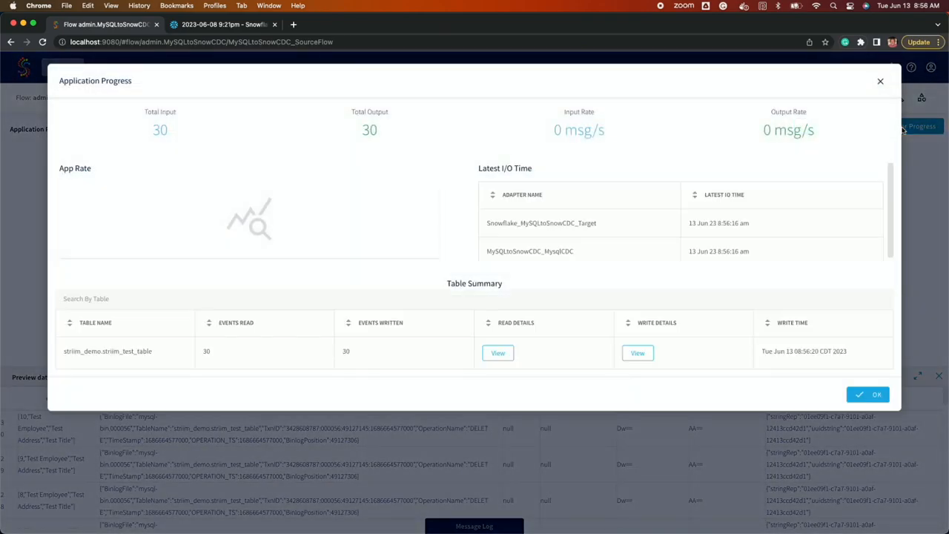
{"action": "mouse_move", "coordinate": [508, 358]}
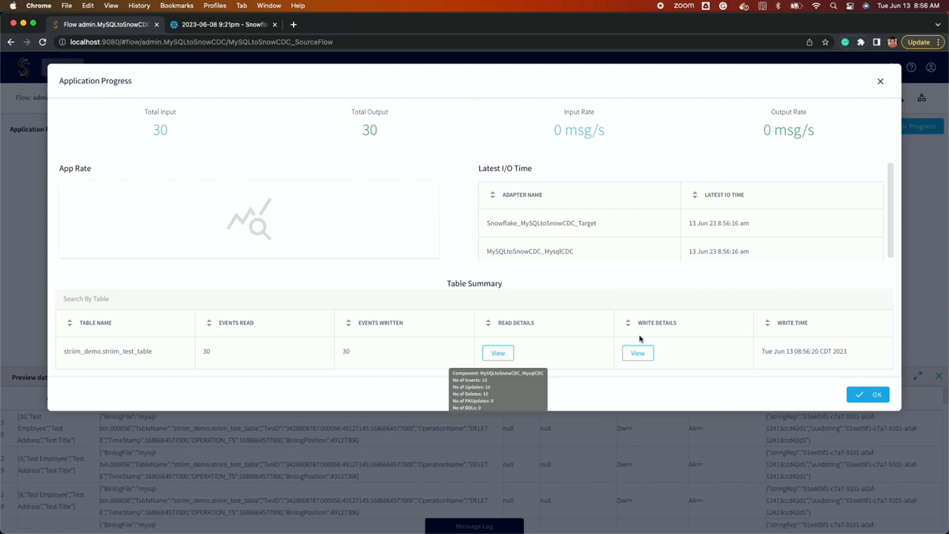
{"action": "mouse_move", "coordinate": [646, 355]}
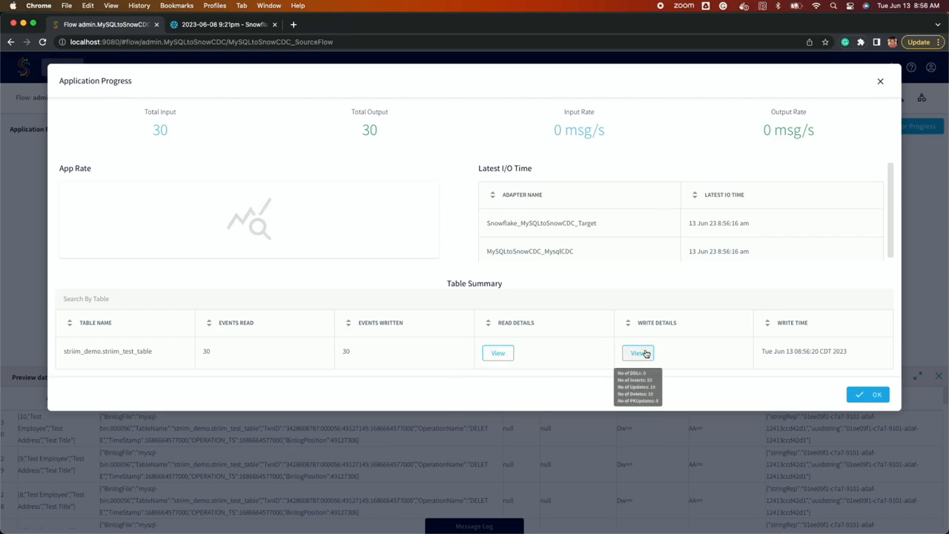
{"action": "left_click", "coordinate": [869, 395]}
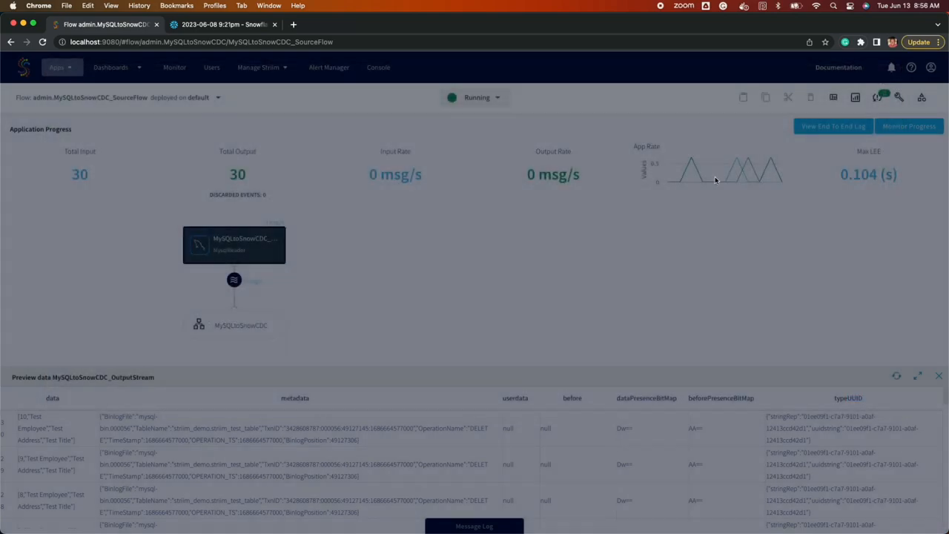